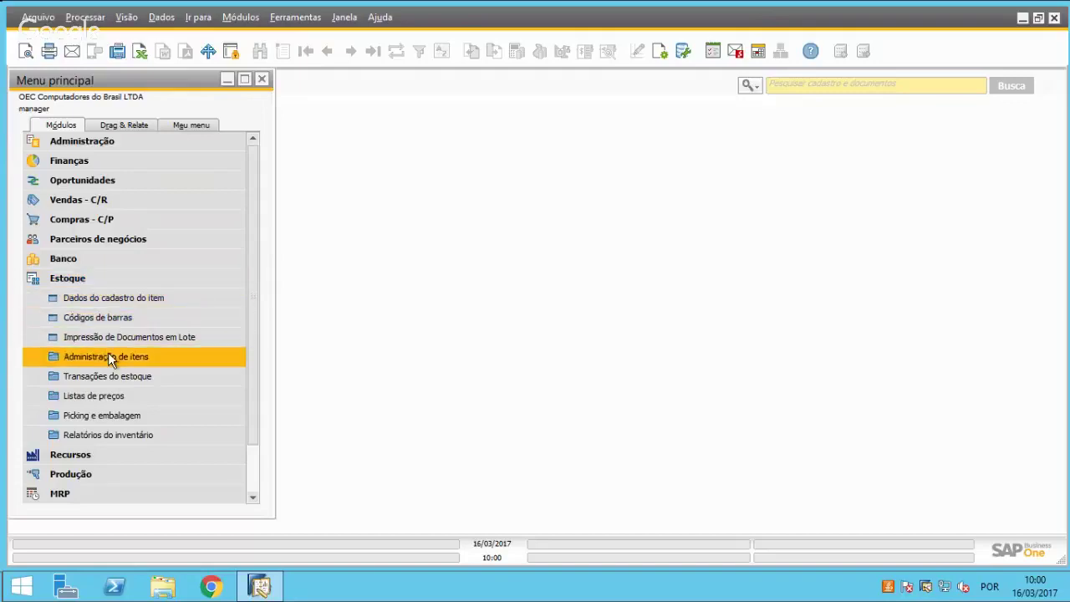
Open a new goods receipt (Entrada de mercadoria) from the inventory transactions
{"action": "left_click", "coordinate": [74, 378]}
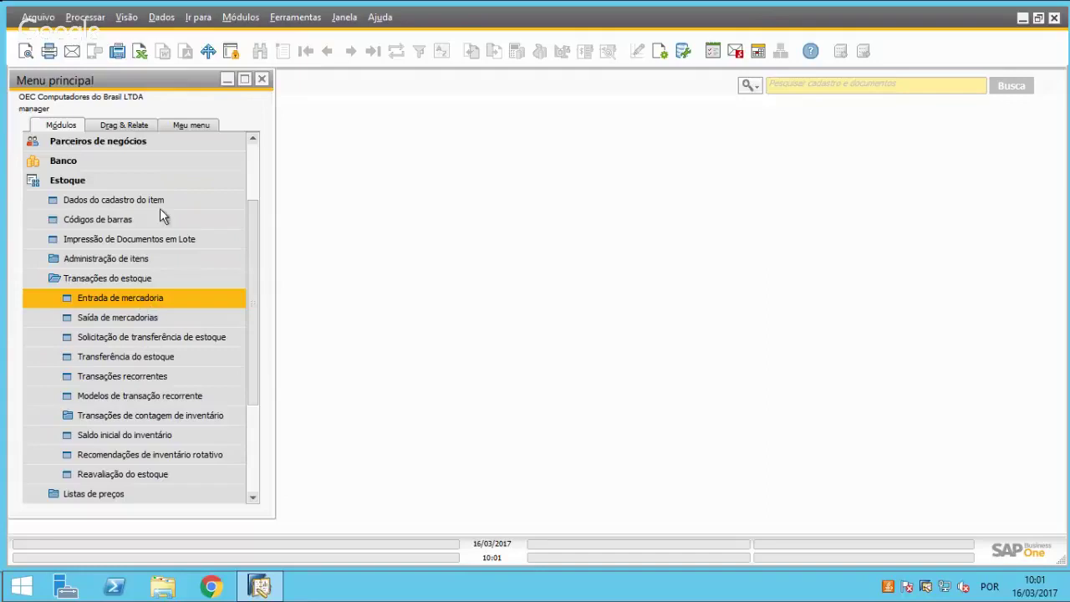
{"action": "left_click", "coordinate": [107, 334]}
{"action": "left_click", "coordinate": [96, 302]}
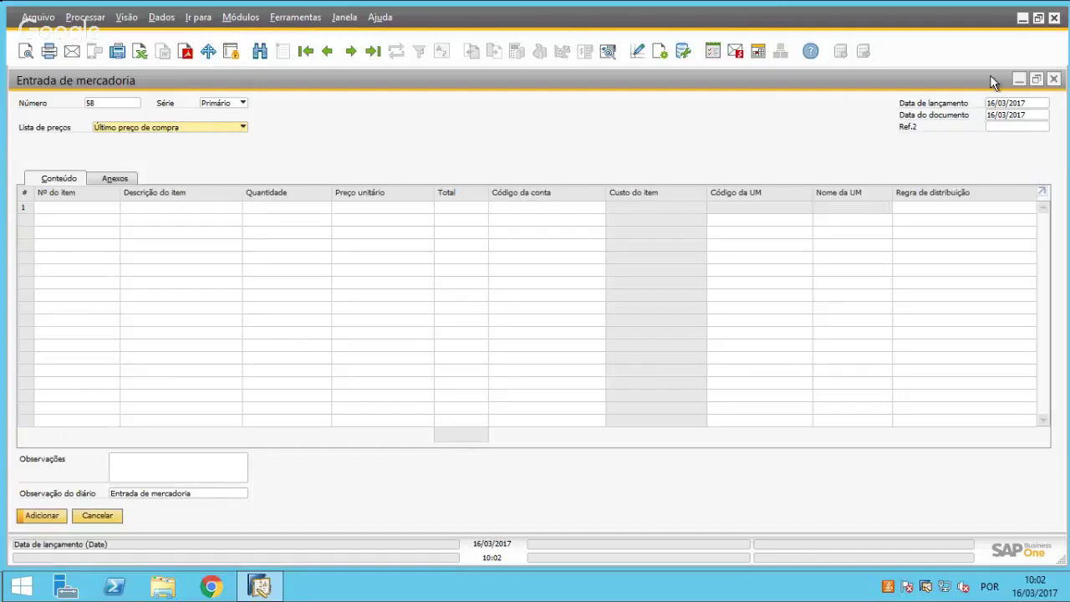
Open the item list for the receipt's first row, enlarge its window and readjust the column widths
{"action": "left_click", "coordinate": [92, 207]}
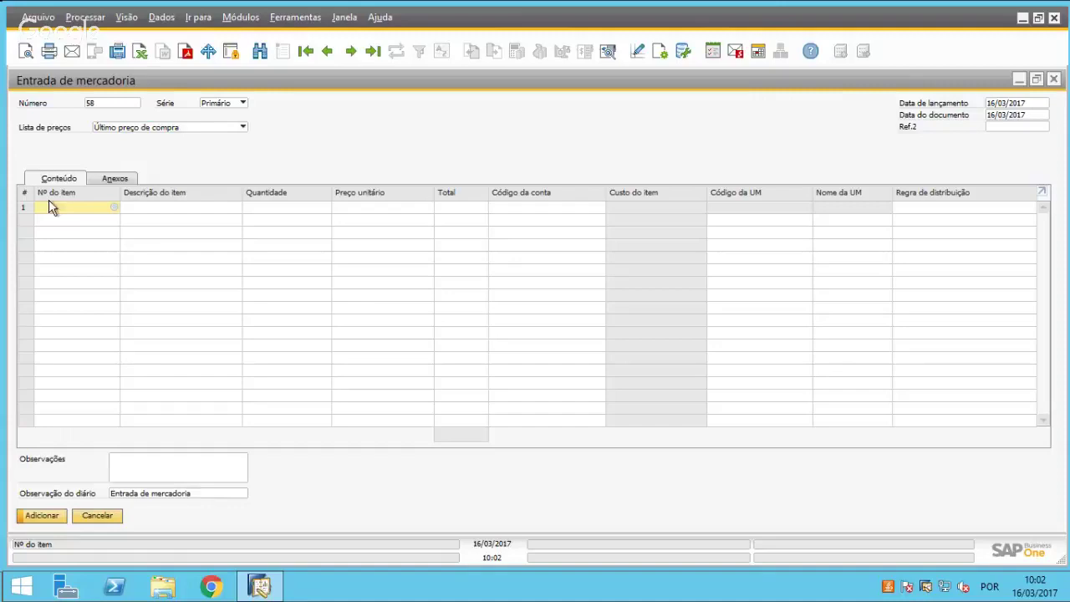
{"action": "left_click", "coordinate": [112, 207]}
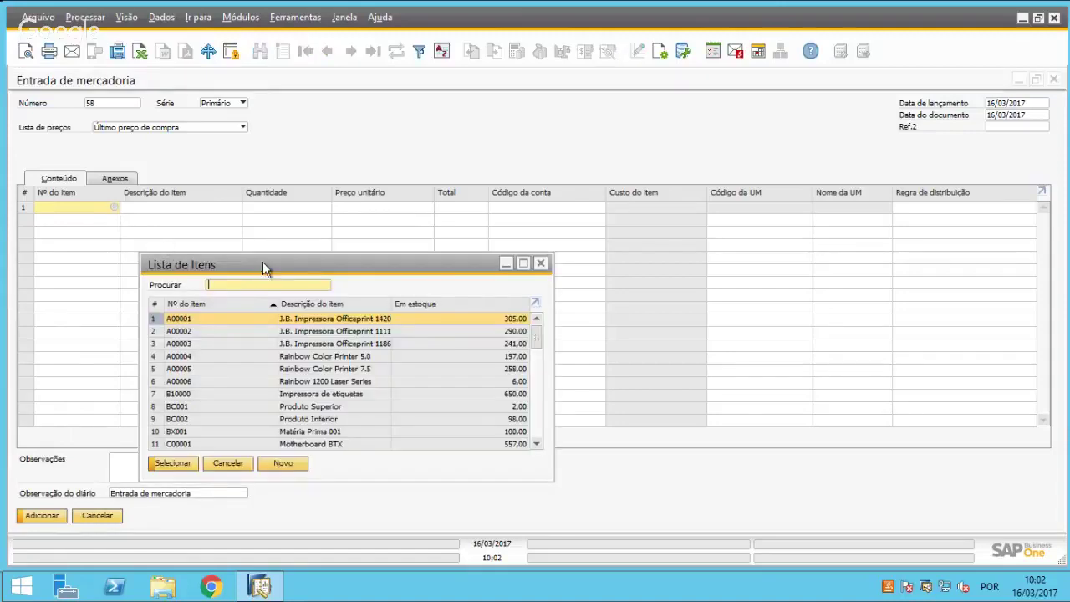
{"action": "left_click_drag", "start_coordinate": [263, 266], "coordinate": [261, 174]}
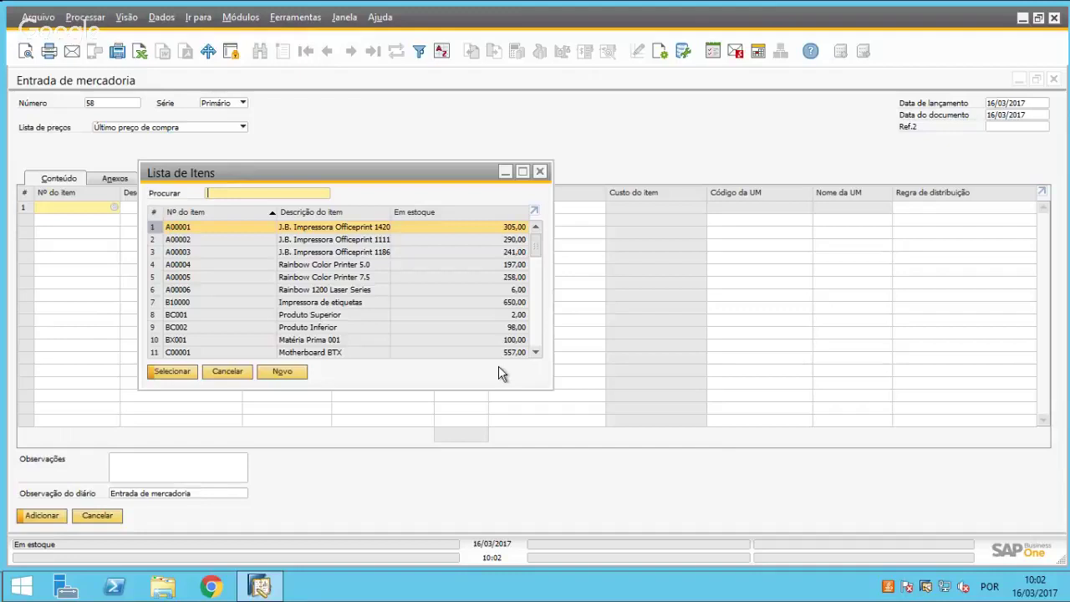
{"action": "left_click_drag", "start_coordinate": [553, 389], "coordinate": [714, 469]}
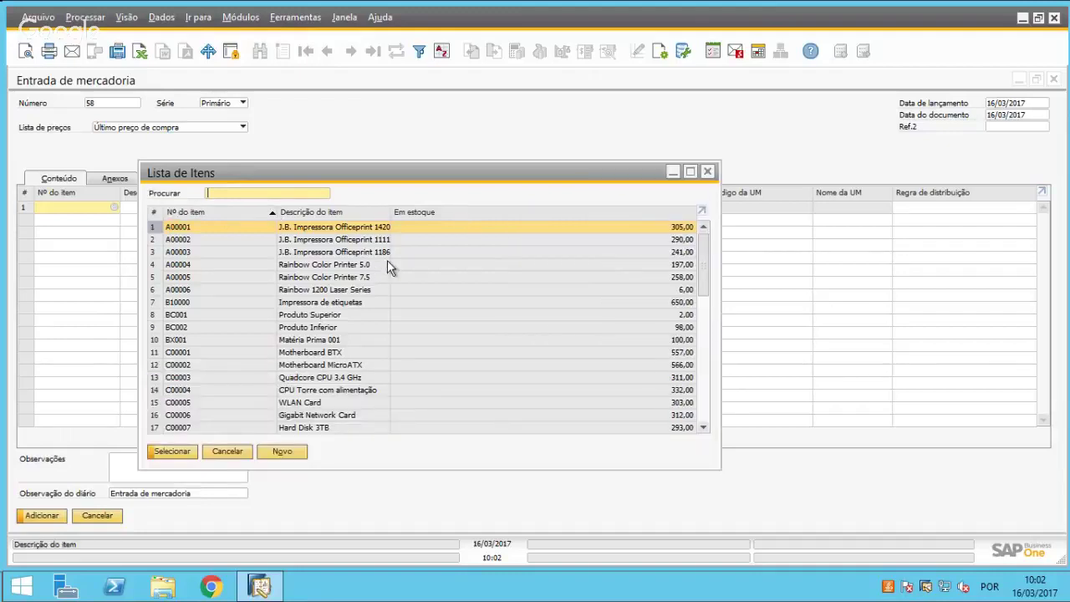
{"action": "left_click_drag", "start_coordinate": [390, 212], "coordinate": [396, 212]}
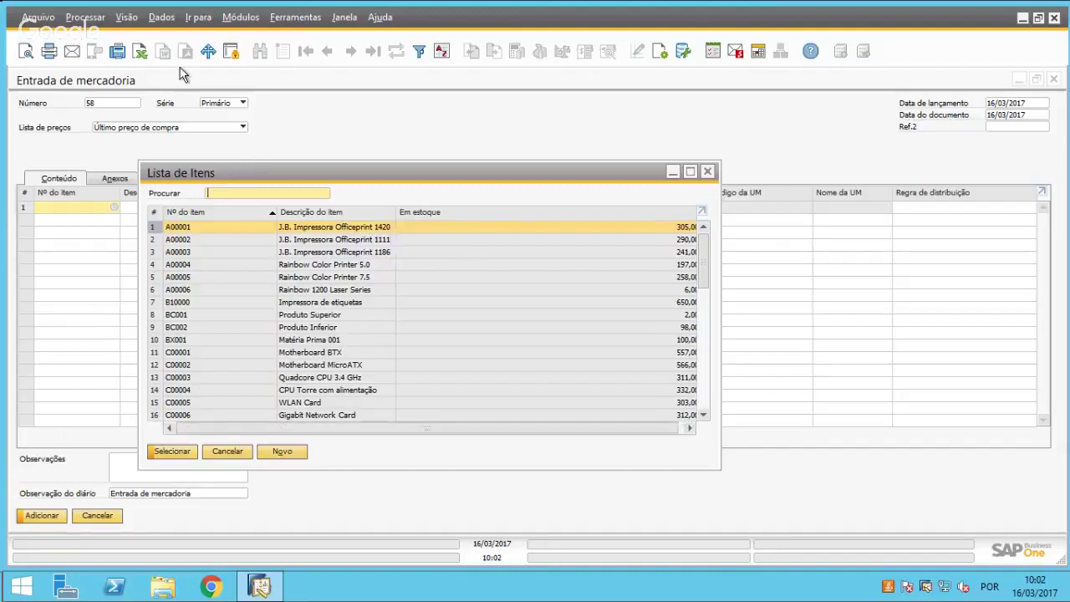
{"action": "left_click", "coordinate": [127, 16]}
{"action": "left_click", "coordinate": [197, 139]}
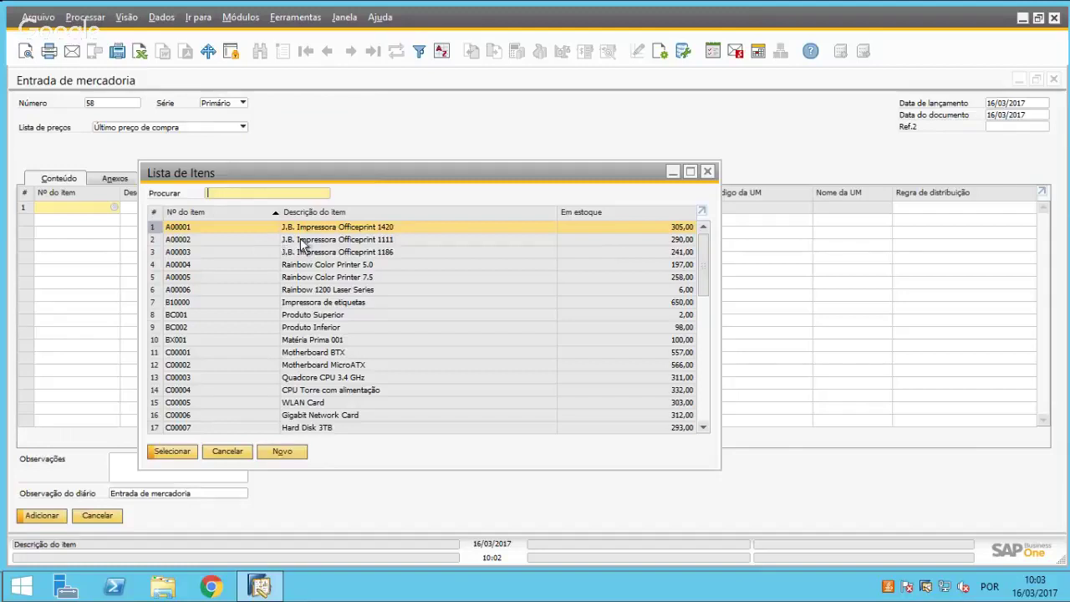
Choose item A00001 (J.B. Impressora Officeprint 1420) for the first row and set its quantity to 5
{"action": "left_click", "coordinate": [173, 451]}
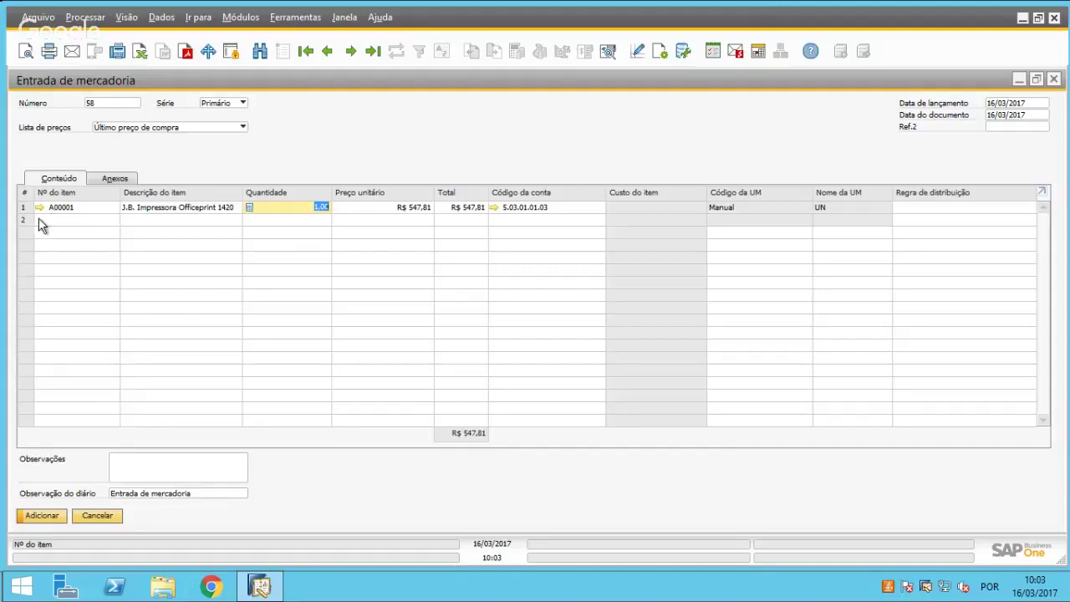
{"action": "type", "text": "5"}
{"action": "key", "text": "Tab"}
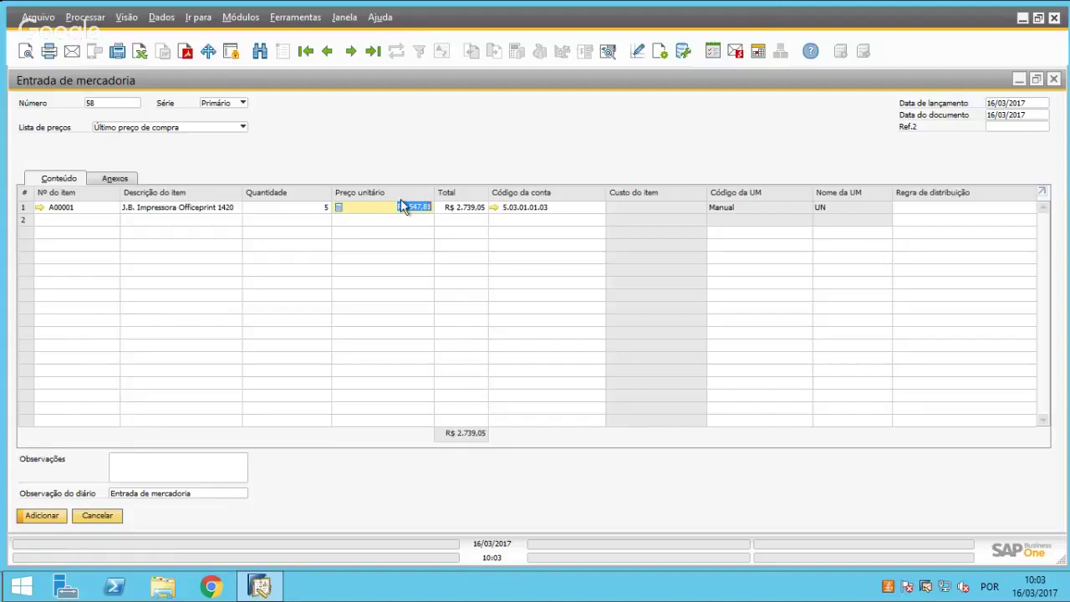
{"action": "key", "text": "Tab"}
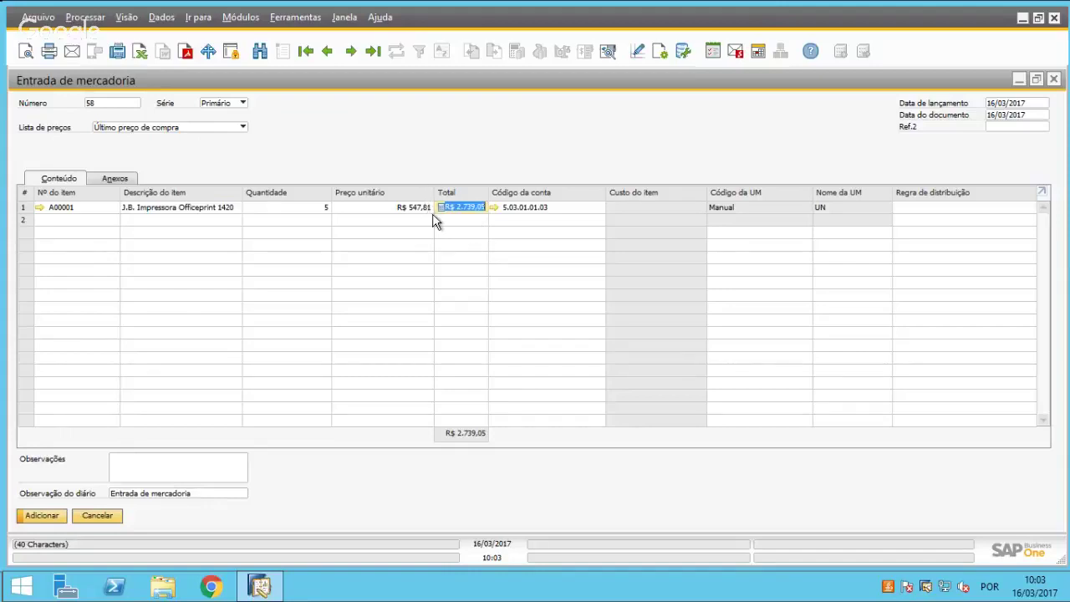
{"action": "key", "text": "Tab"}
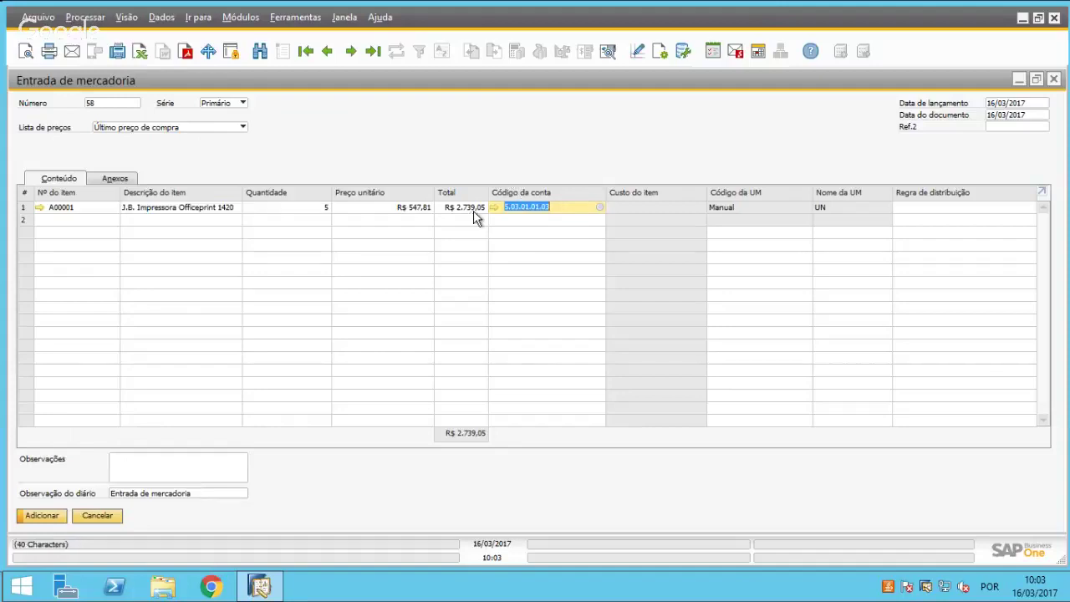
Add the goods receipt and accept that it cannot be modified once posted
{"action": "mouse_move", "coordinate": [493, 211]}
{"action": "left_click", "coordinate": [40, 516]}
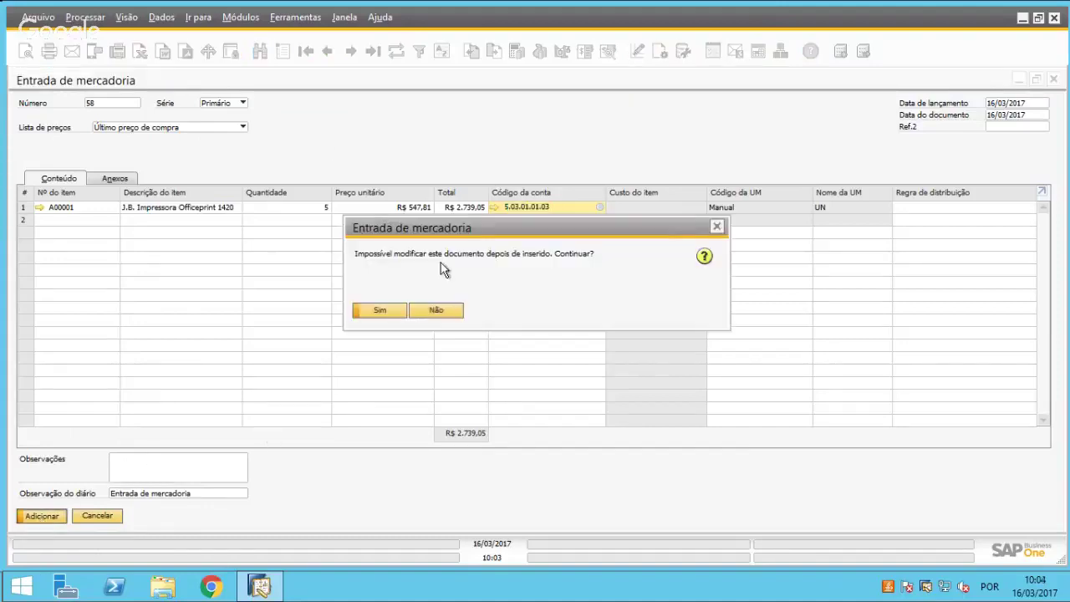
{"action": "left_click", "coordinate": [386, 314]}
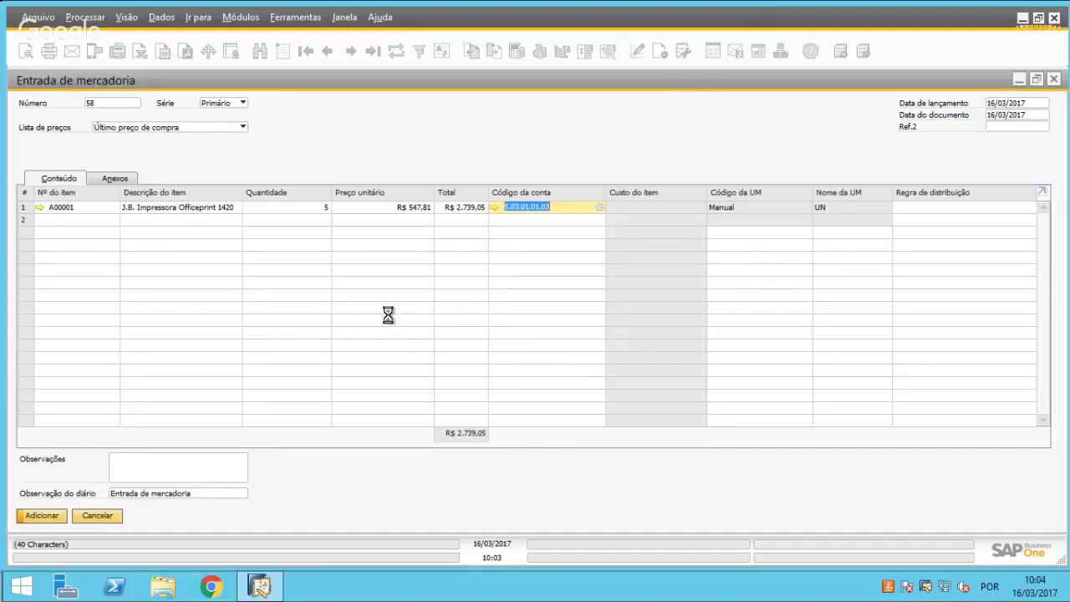
Go to the last goods receipt and examine the debit and credit accounts in its journal entry
{"action": "left_click", "coordinate": [373, 52]}
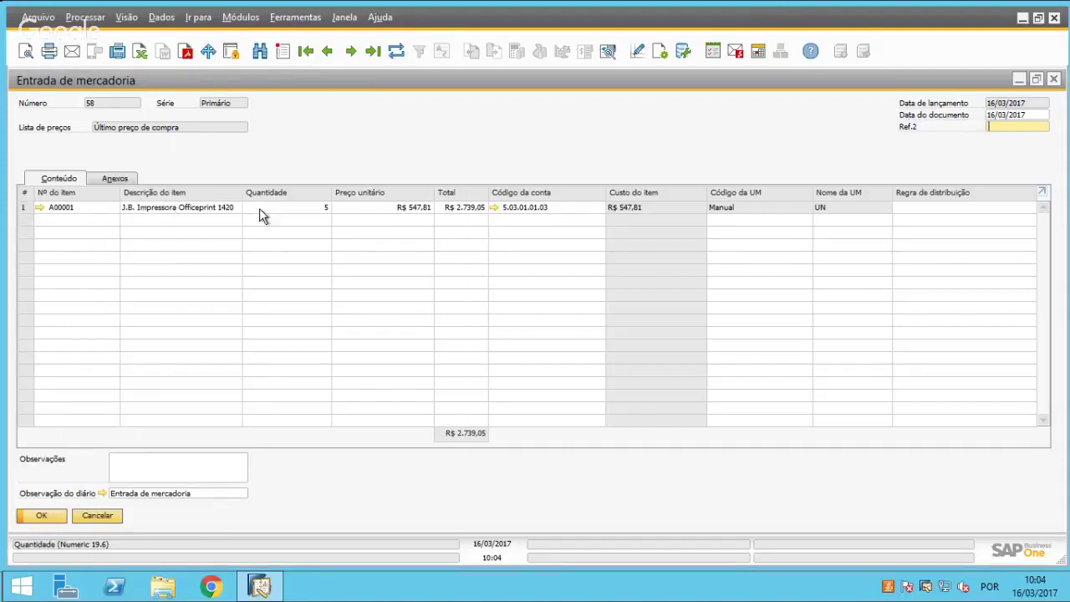
{"action": "right_click", "coordinate": [326, 139]}
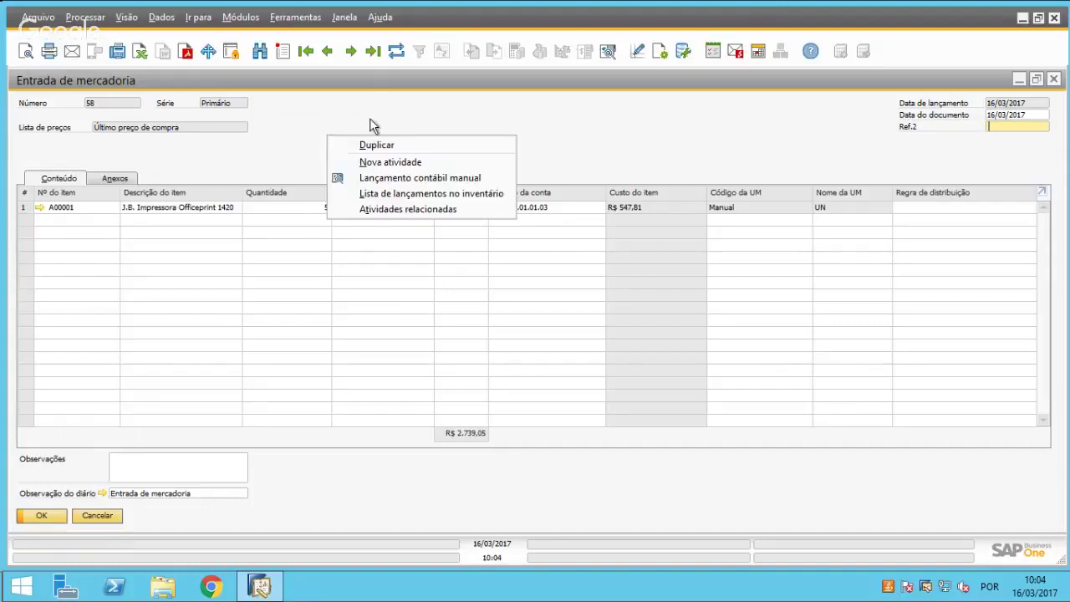
{"action": "left_click", "coordinate": [409, 180]}
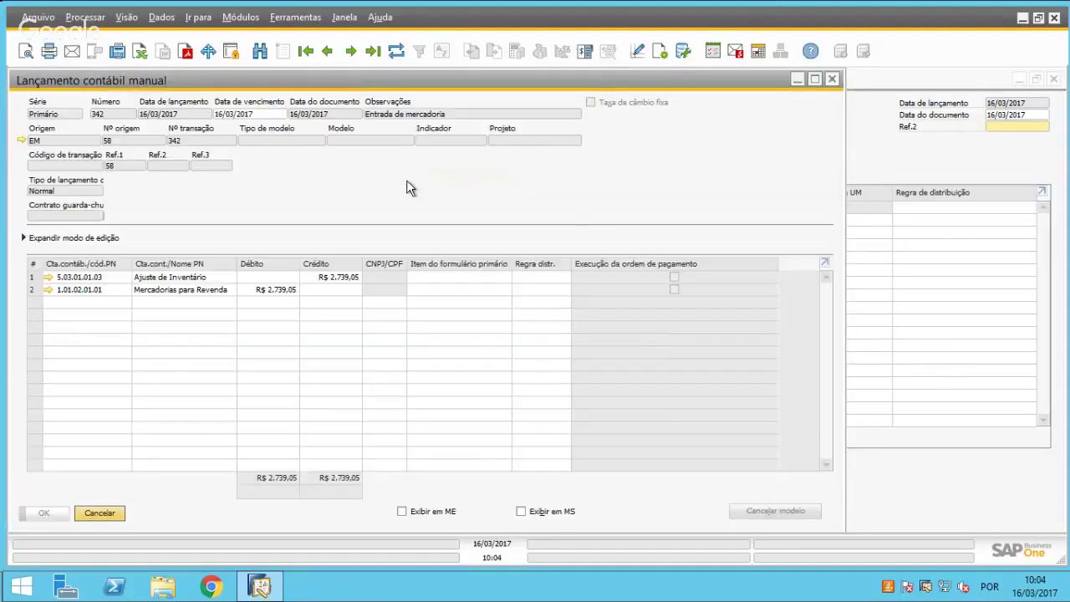
{"action": "double_click", "coordinate": [362, 82]}
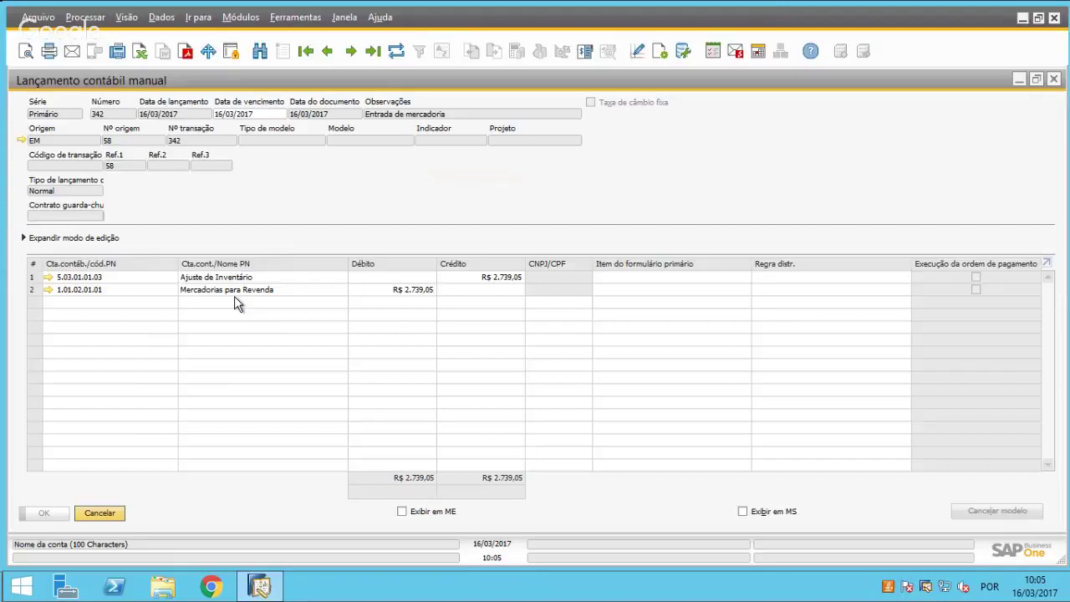
{"action": "left_click", "coordinate": [99, 513]}
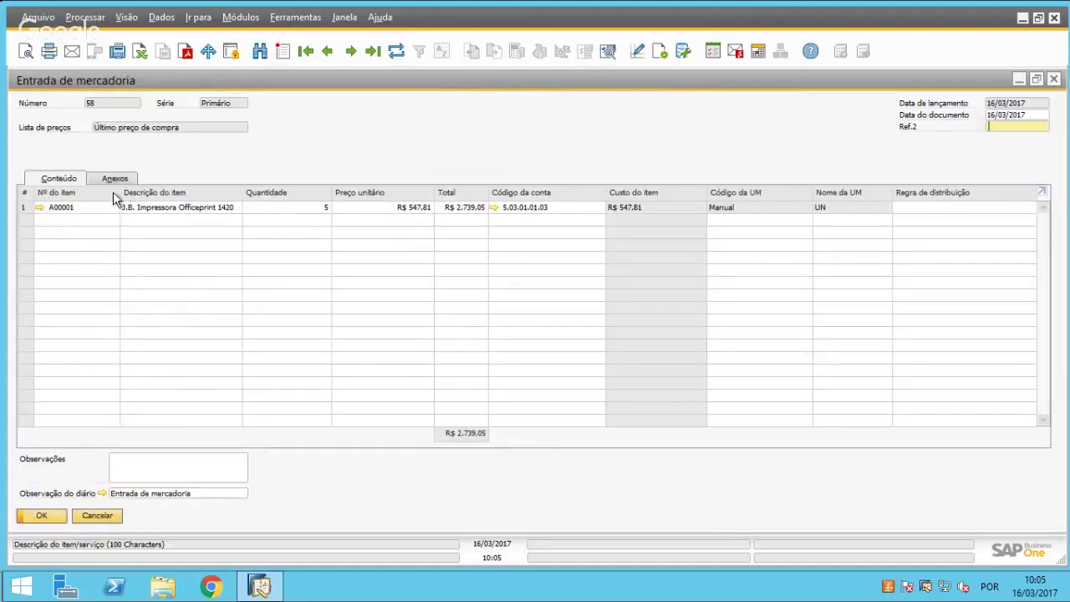
Open the master data of item A00001 from the receipt and examine its stock per warehouse
{"action": "mouse_move", "coordinate": [41, 209]}
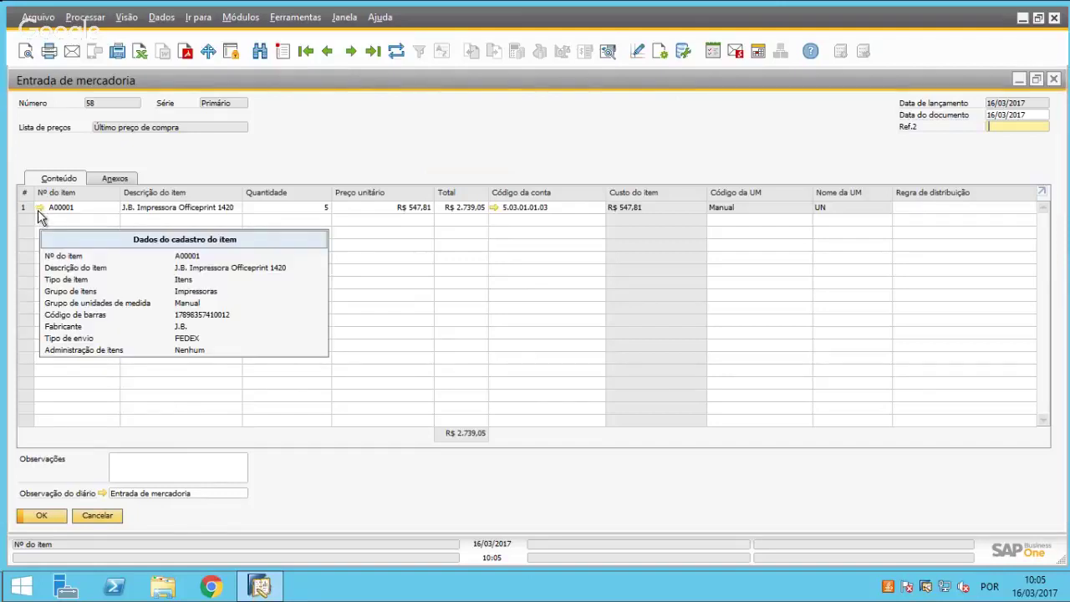
{"action": "left_click", "coordinate": [39, 208]}
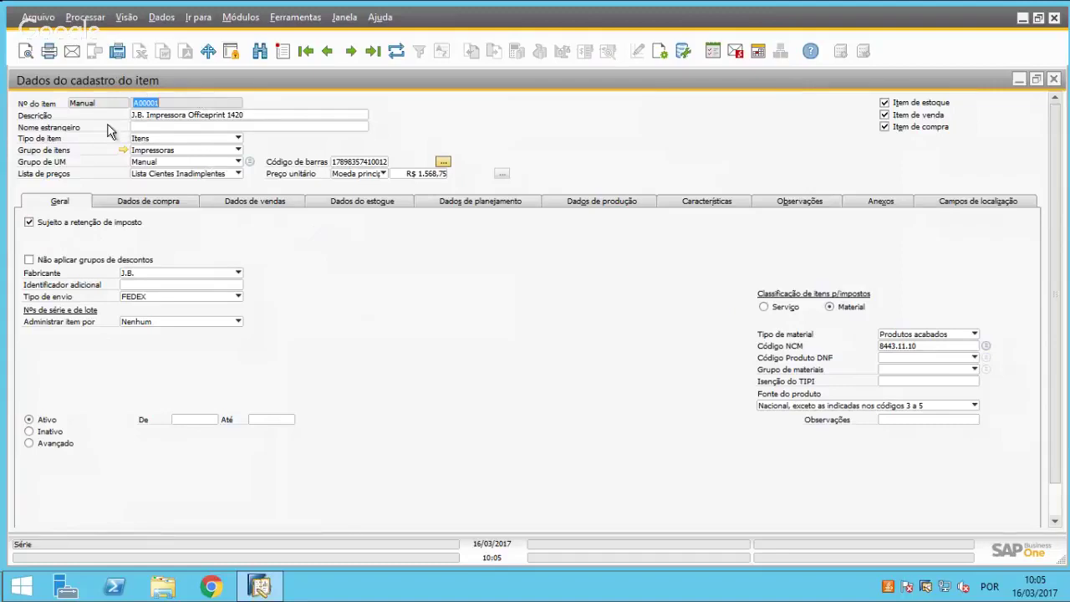
{"action": "left_click", "coordinate": [345, 209]}
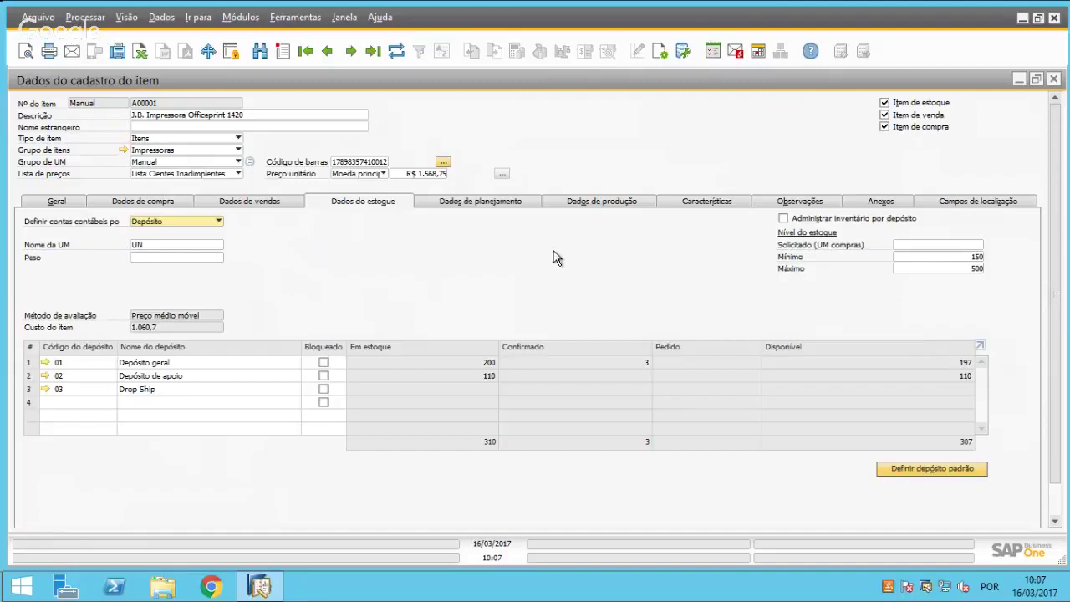
Open the item's inventory posting list in full size and hide the daily, monthly and annual subtotals
{"action": "right_click", "coordinate": [430, 278]}
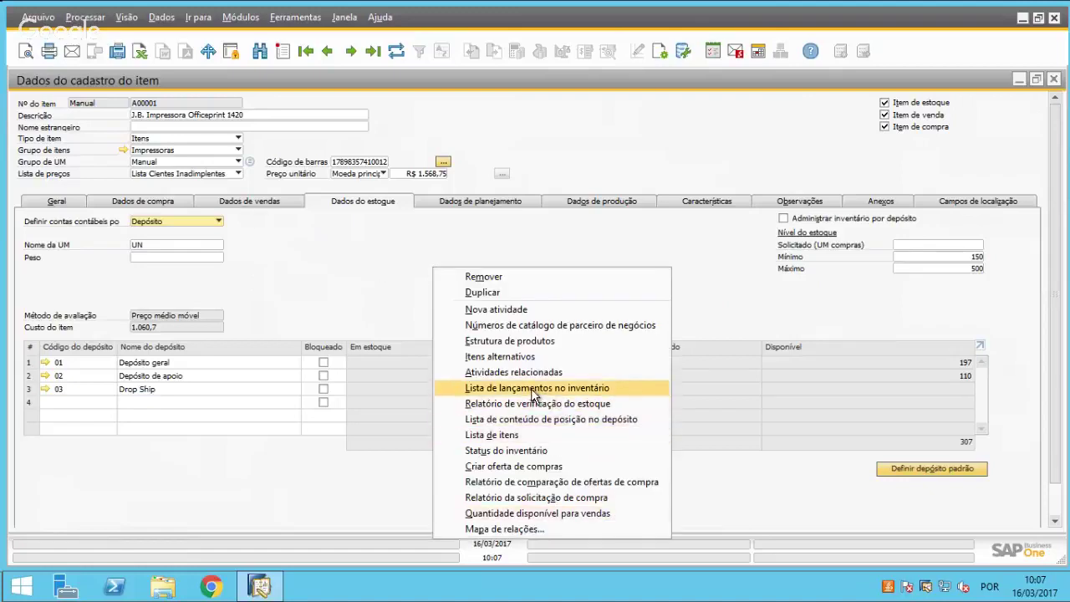
{"action": "left_click", "coordinate": [489, 388]}
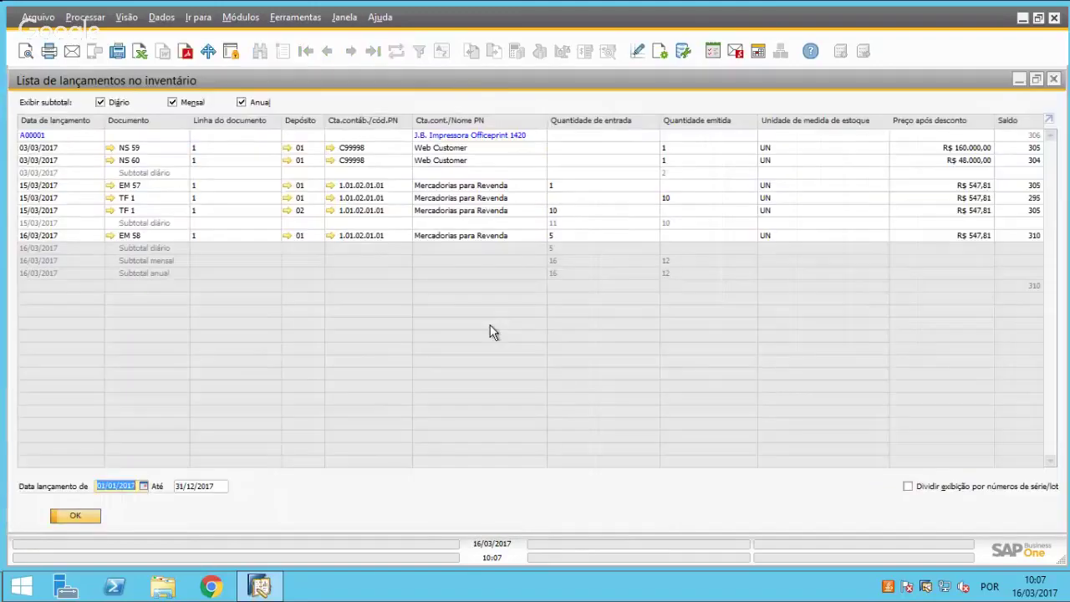
{"action": "double_click", "coordinate": [221, 90]}
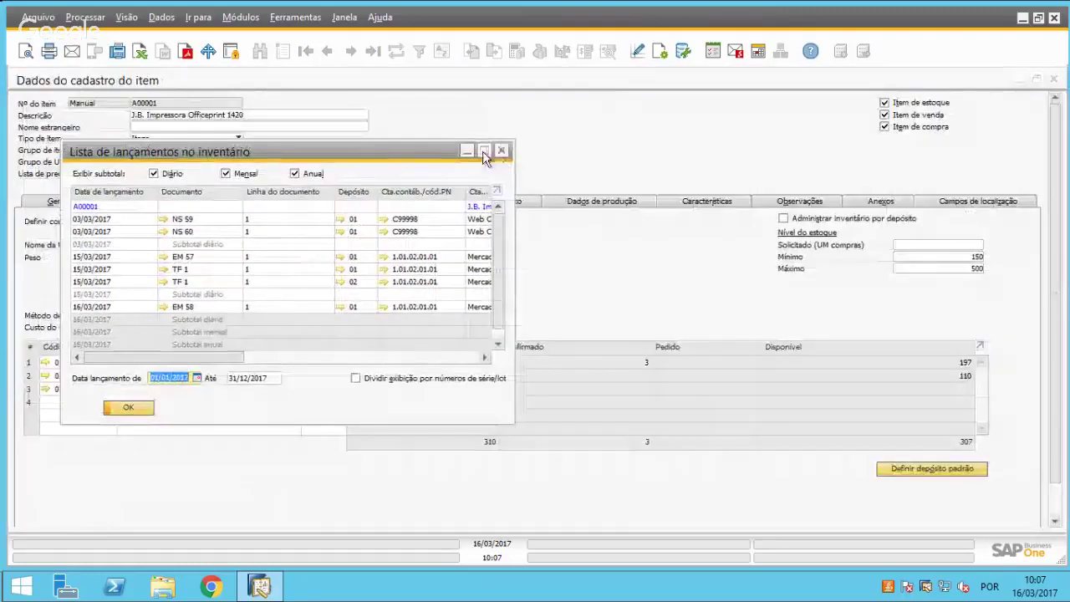
{"action": "left_click", "coordinate": [497, 152]}
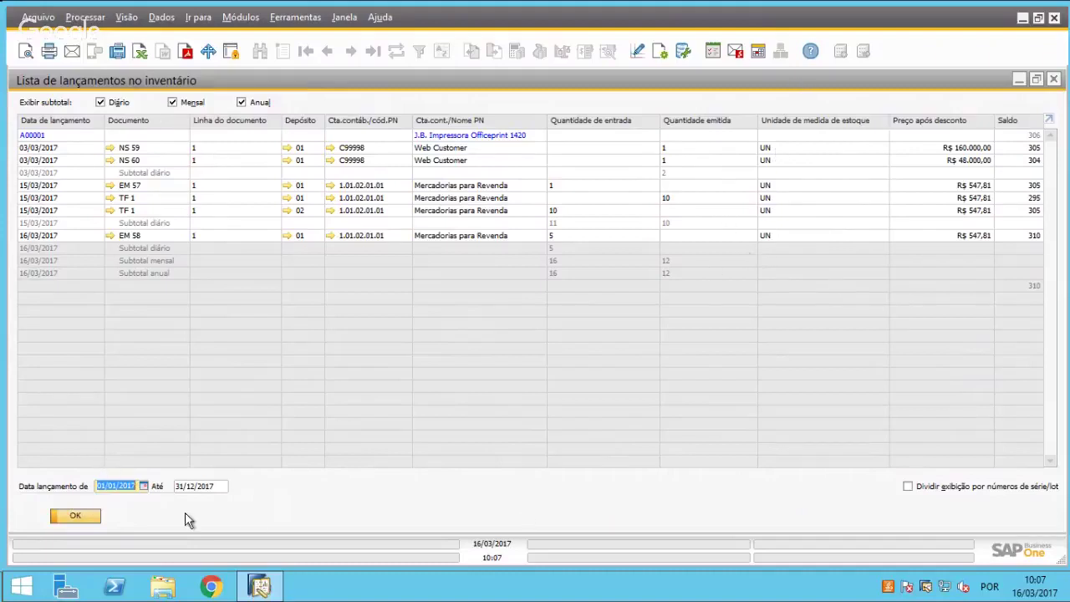
{"action": "left_click", "coordinate": [119, 103]}
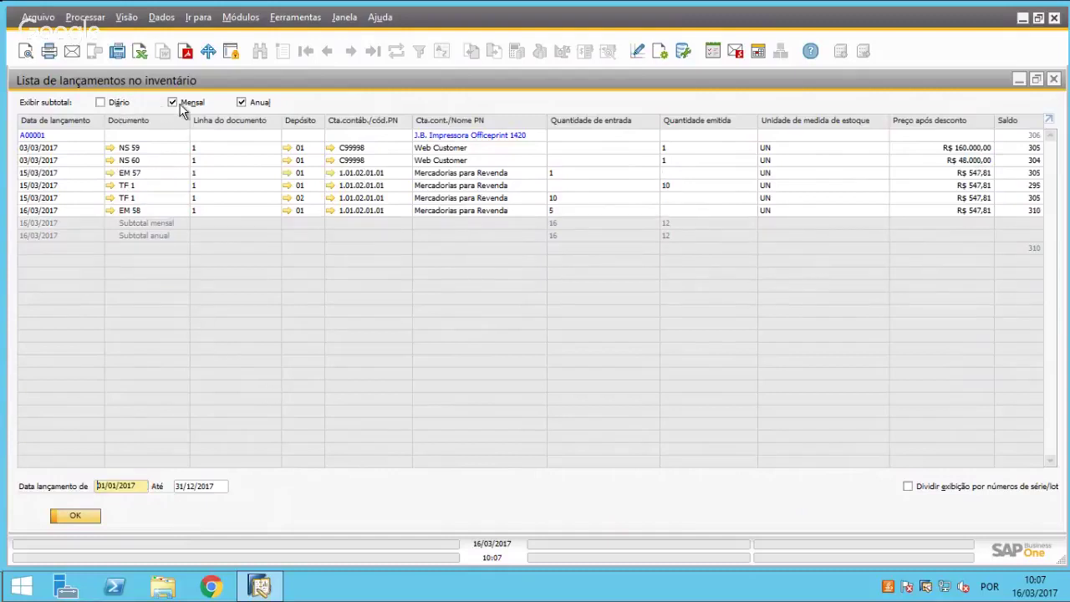
{"action": "left_click", "coordinate": [180, 106]}
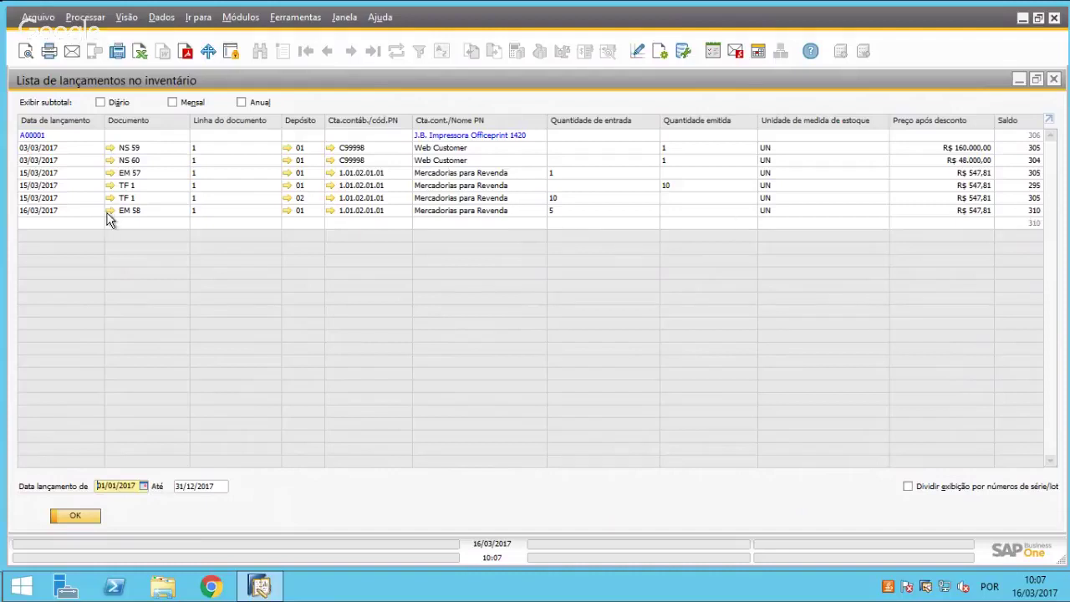
View the source document of posting EM 58 and close all open windows back to the main menu
{"action": "mouse_move", "coordinate": [110, 218]}
{"action": "left_click", "coordinate": [110, 219]}
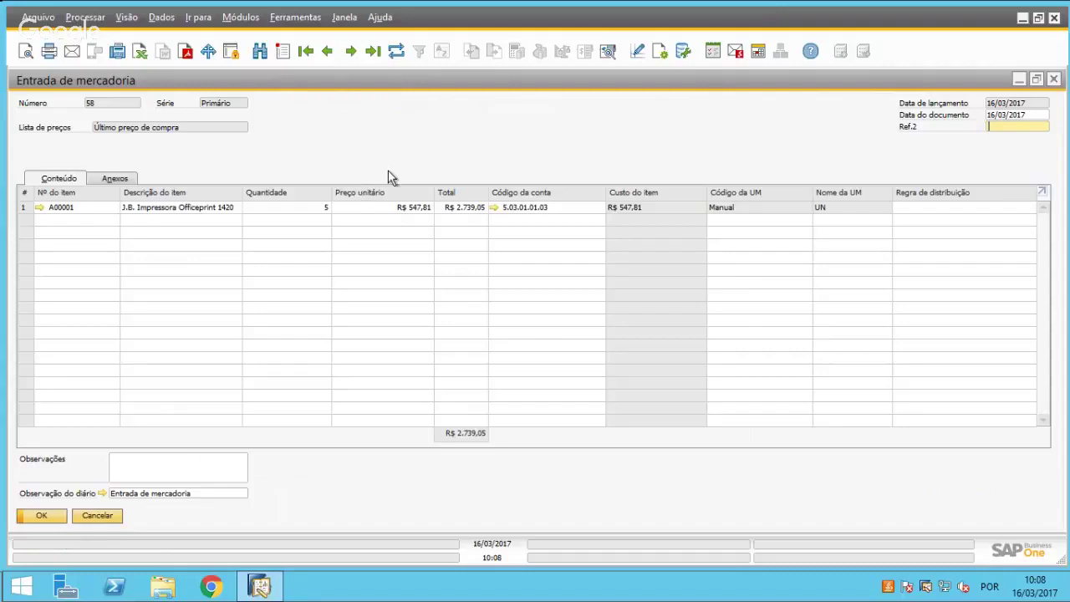
{"action": "key", "text": "Escape"}
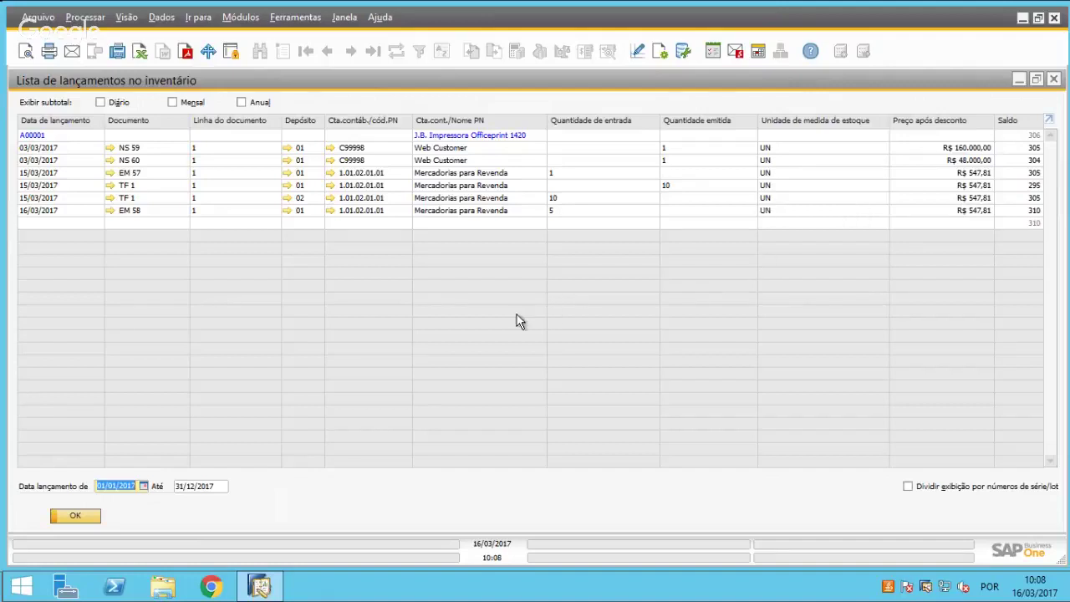
{"action": "left_click", "coordinate": [1052, 83]}
{"action": "left_click", "coordinate": [1051, 83]}
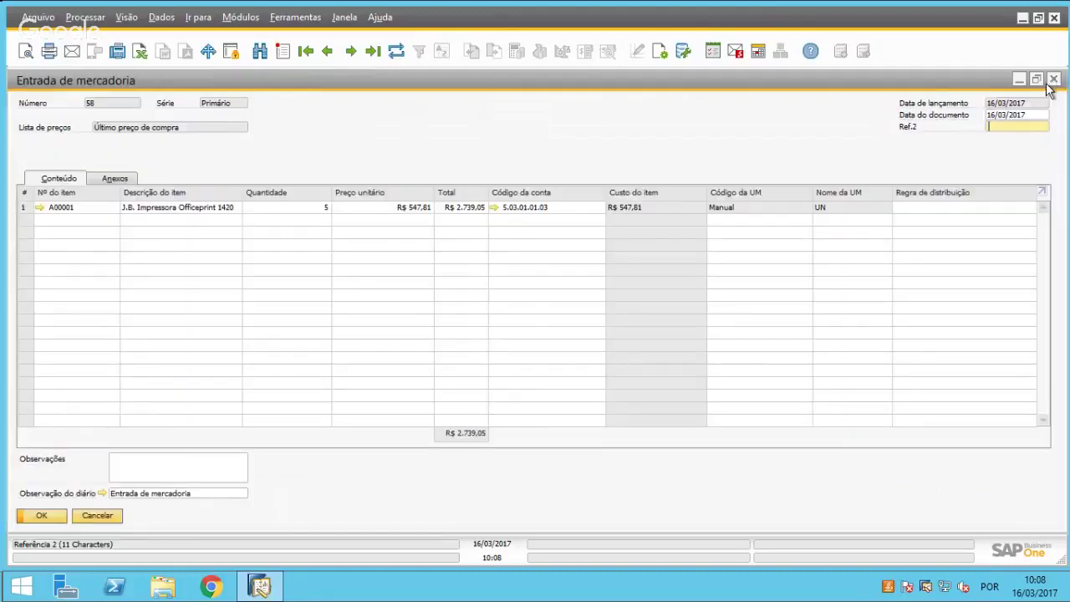
{"action": "left_click", "coordinate": [1052, 80]}
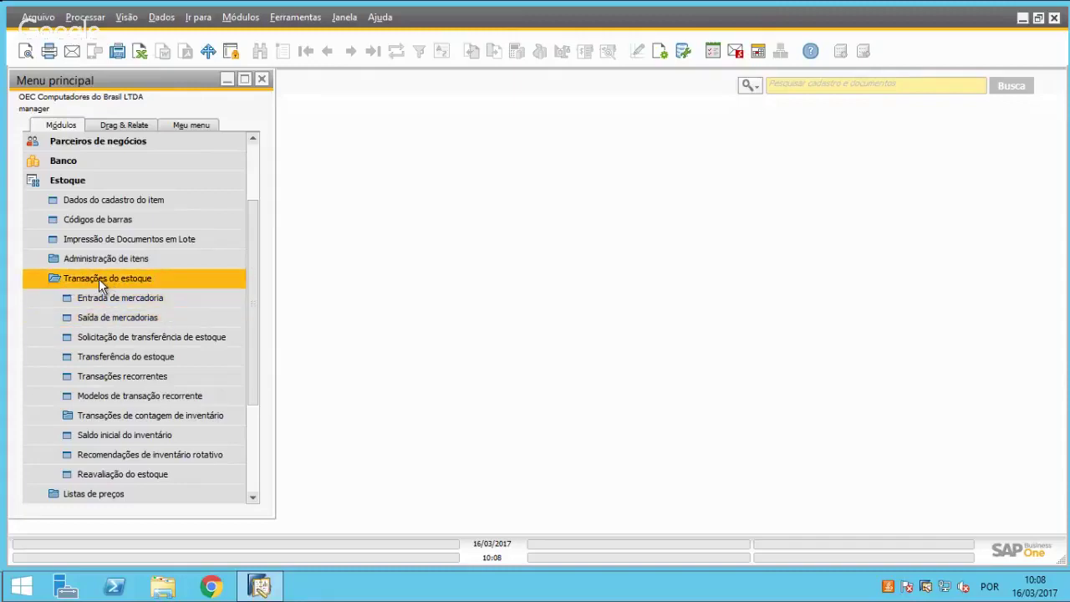
Start a goods issue and enter item A00001 with a quantity of 2
{"action": "left_click", "coordinate": [121, 318]}
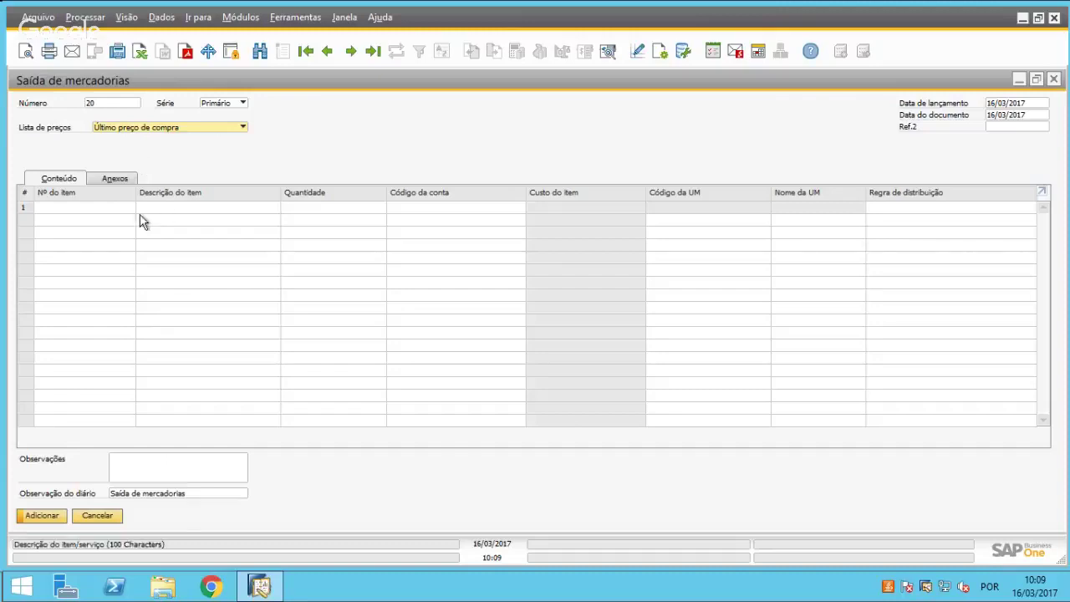
{"action": "left_click", "coordinate": [96, 207]}
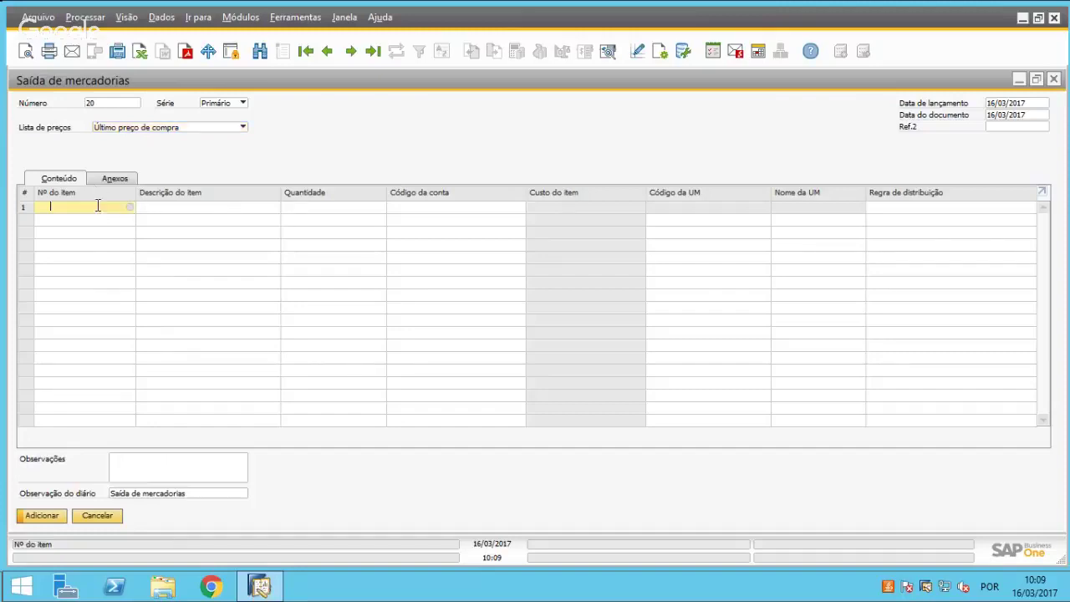
{"action": "left_click", "coordinate": [128, 208]}
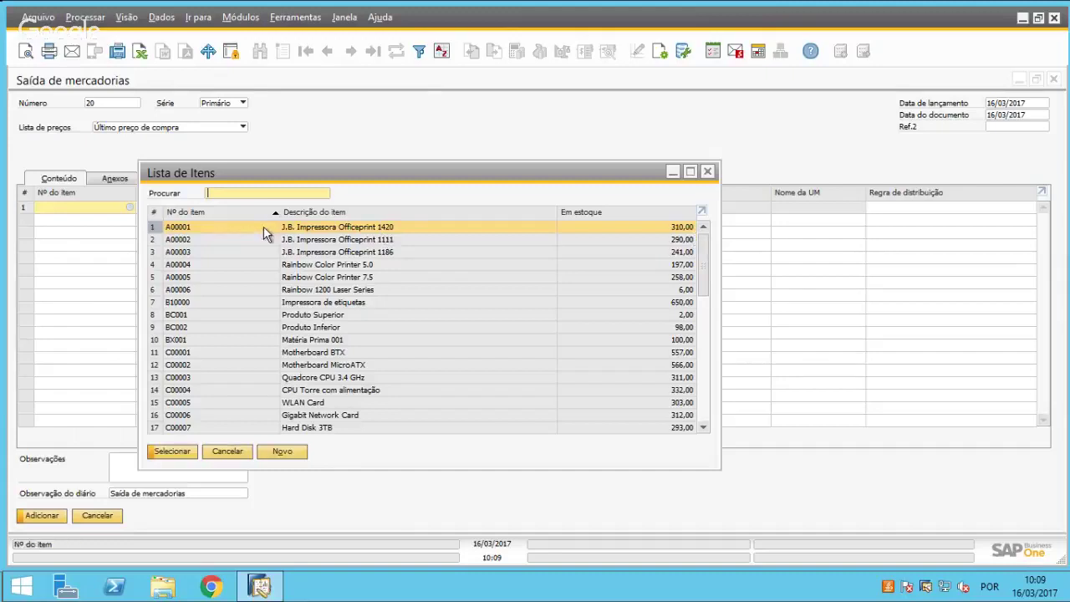
{"action": "double_click", "coordinate": [292, 232]}
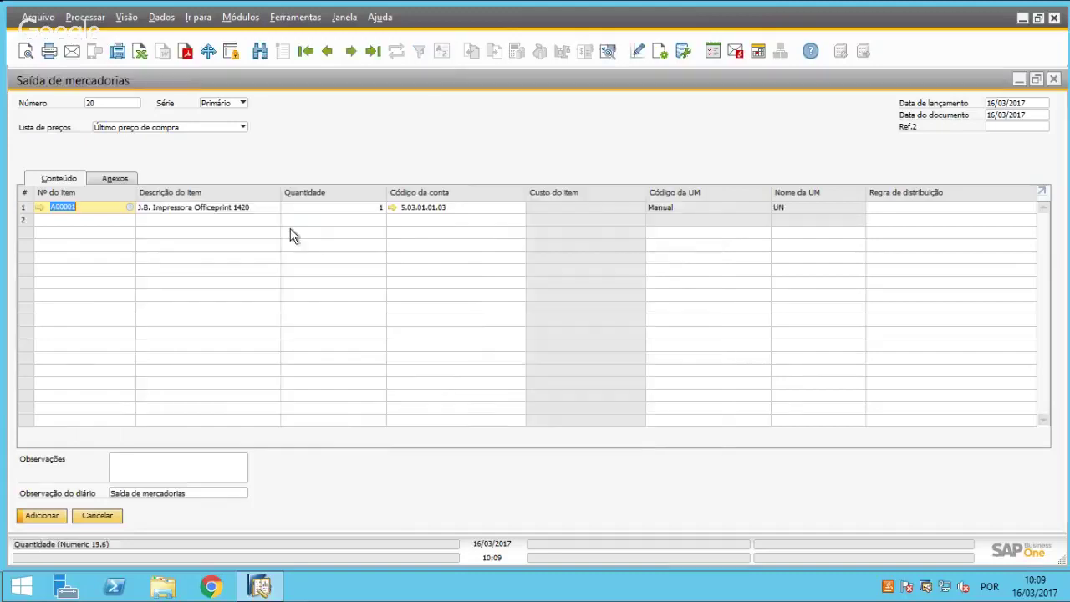
{"action": "key", "text": "Tab"}
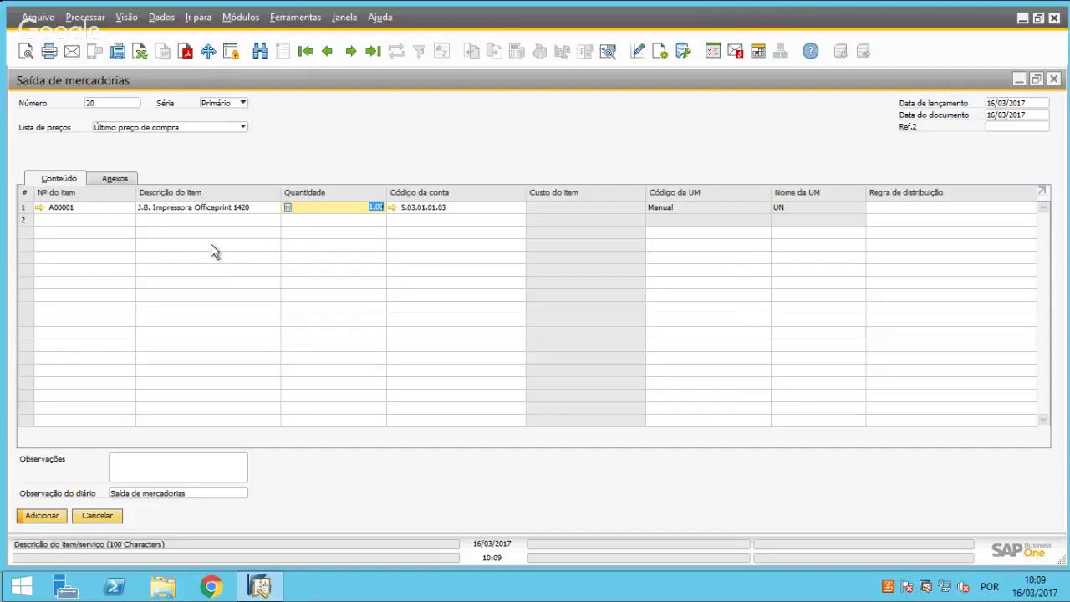
{"action": "type", "text": "2"}
{"action": "key", "text": "Tab"}
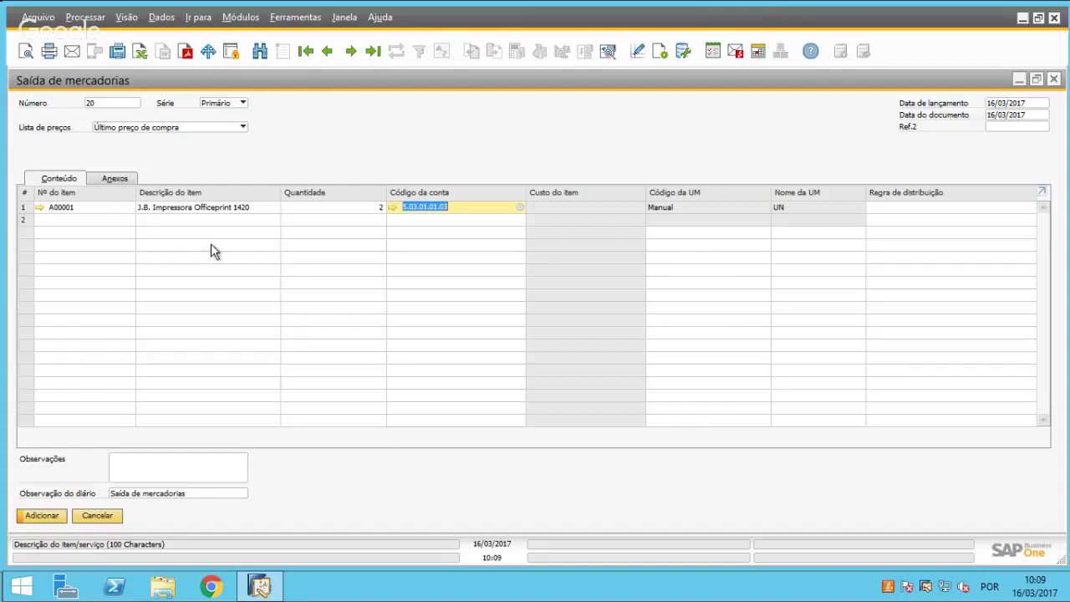
Check the default warehouse in the goods issue's form settings and leave them without saving
{"action": "left_click", "coordinate": [661, 58]}
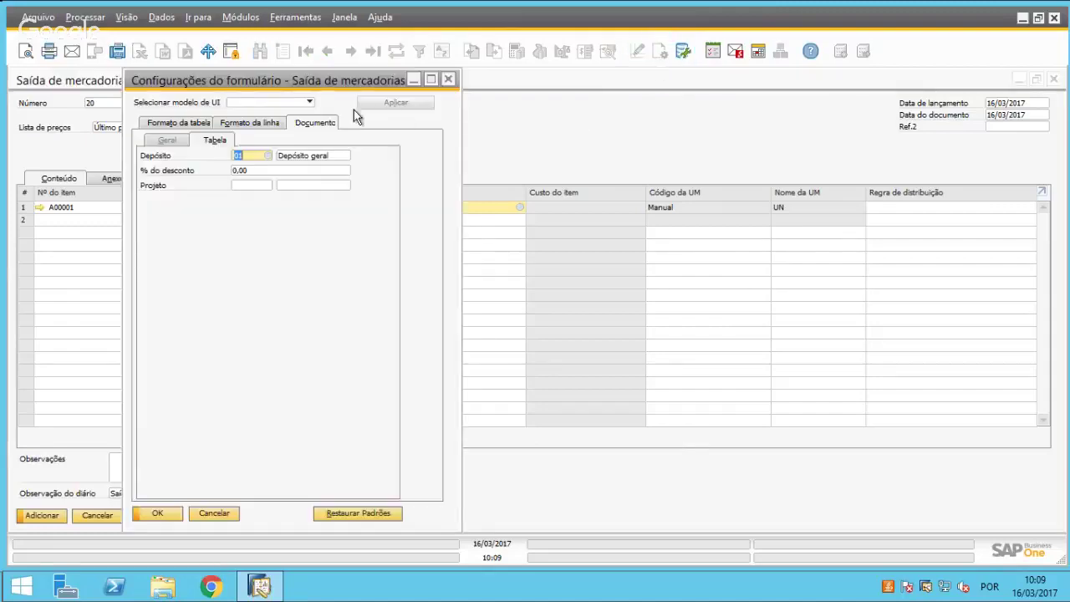
{"action": "left_click_drag", "start_coordinate": [328, 92], "coordinate": [663, 110]}
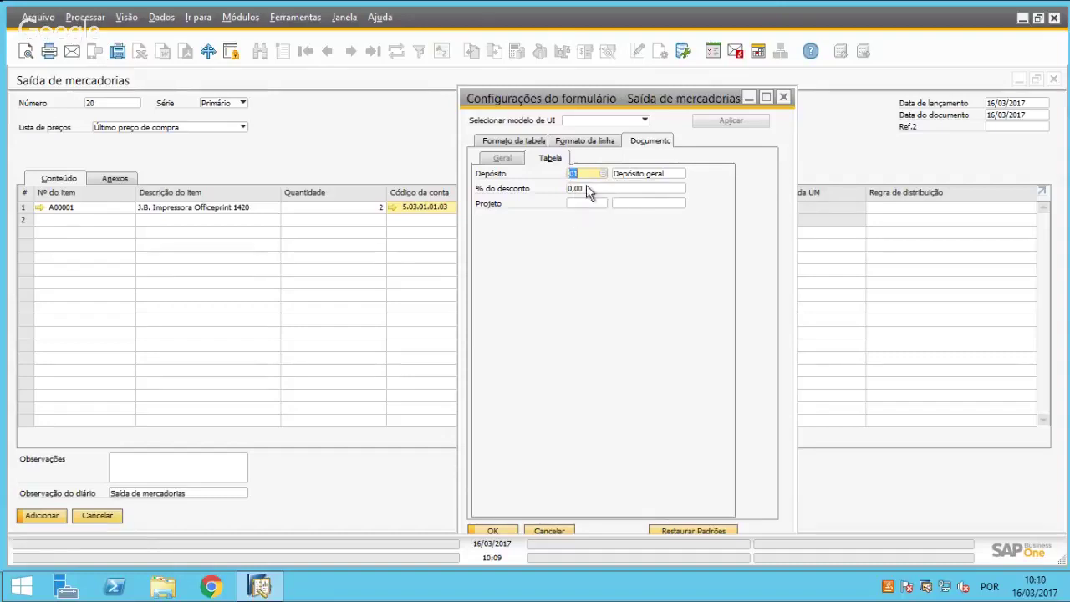
{"action": "left_click", "coordinate": [544, 530]}
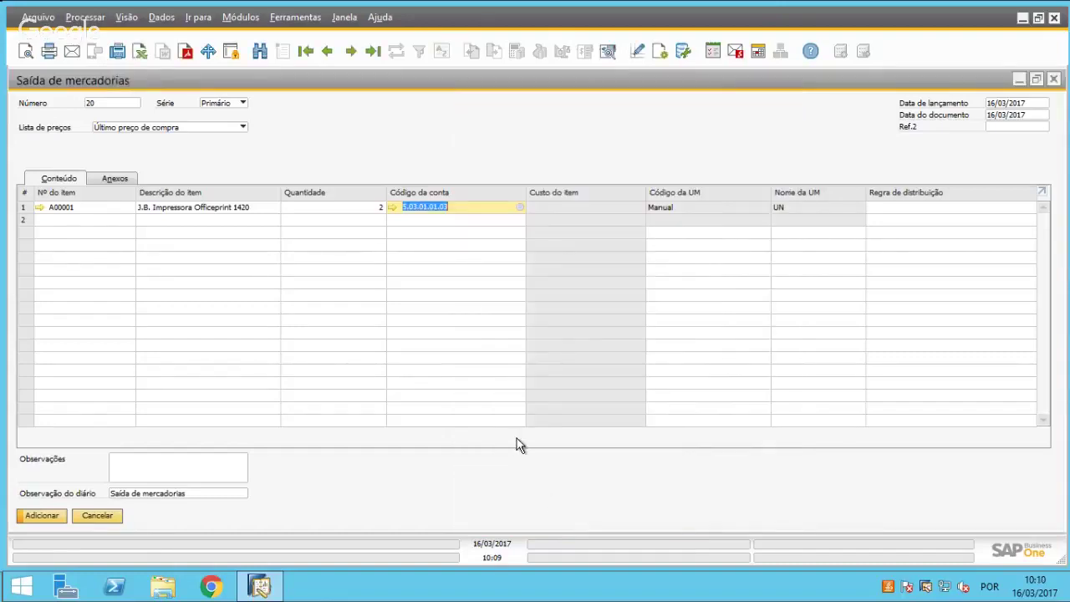
Add the goods issue, confirm its posting, and display the last goods issue record
{"action": "left_click", "coordinate": [45, 516]}
{"action": "left_click", "coordinate": [387, 309]}
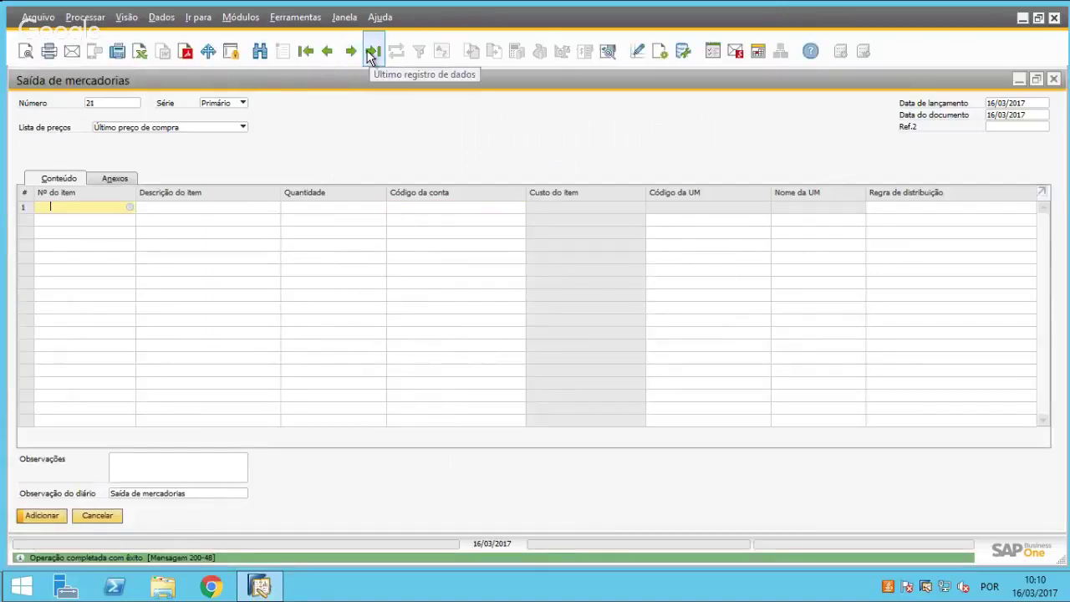
{"action": "left_click", "coordinate": [373, 52]}
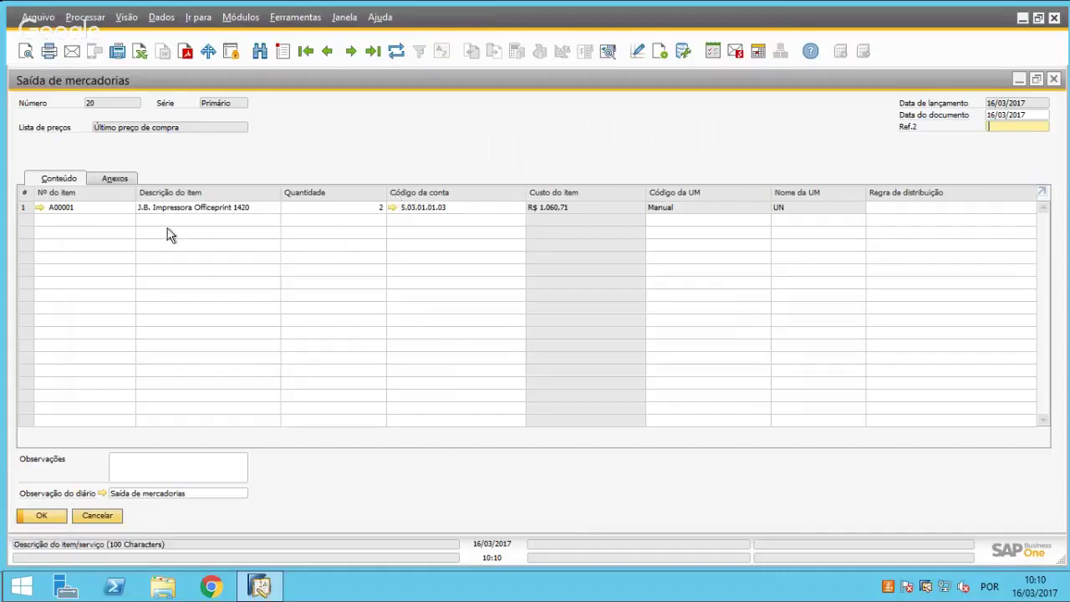
From the goods issue, examine item A00001's stock per warehouse and its inventory posting list
{"action": "left_click", "coordinate": [39, 208]}
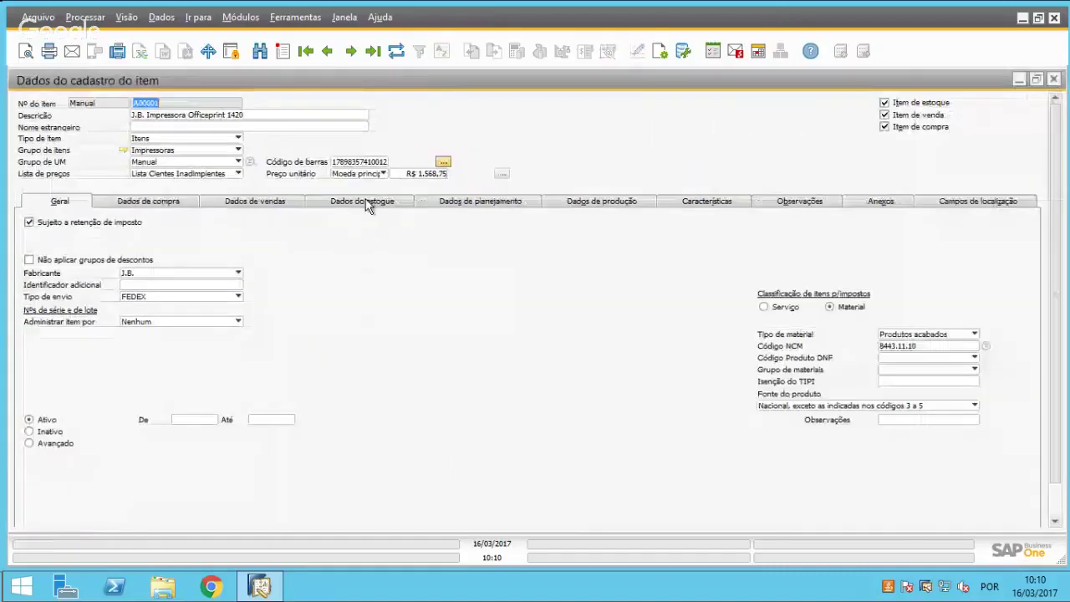
{"action": "left_click", "coordinate": [368, 203]}
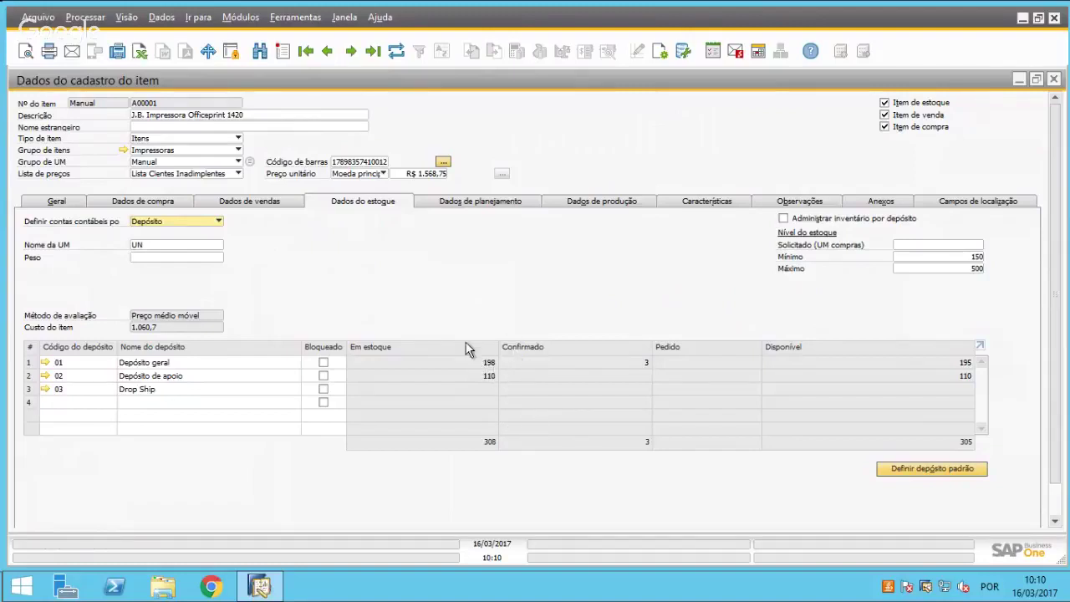
{"action": "right_click", "coordinate": [498, 248]}
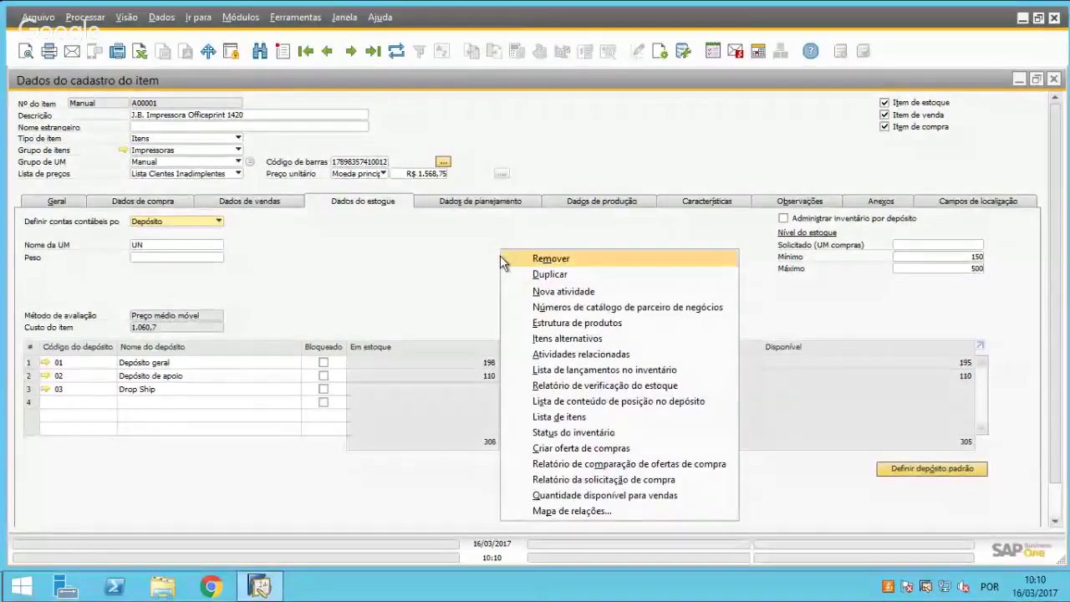
{"action": "left_click", "coordinate": [588, 371]}
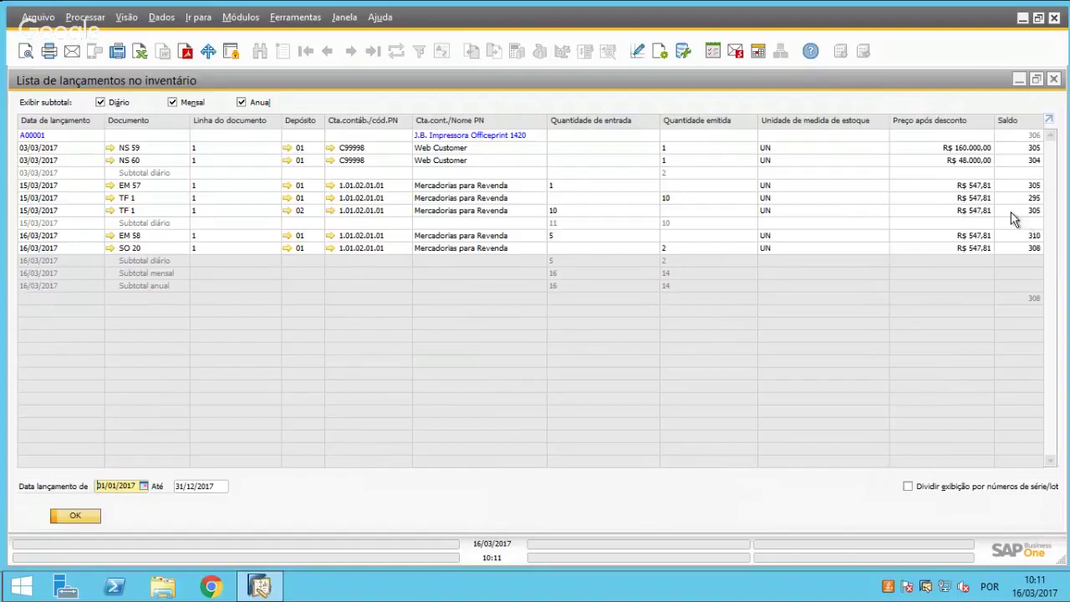
Close the posting list, the item master data and the goods issue to return to the main menu
{"action": "left_click", "coordinate": [1054, 79]}
{"action": "left_click", "coordinate": [1054, 79]}
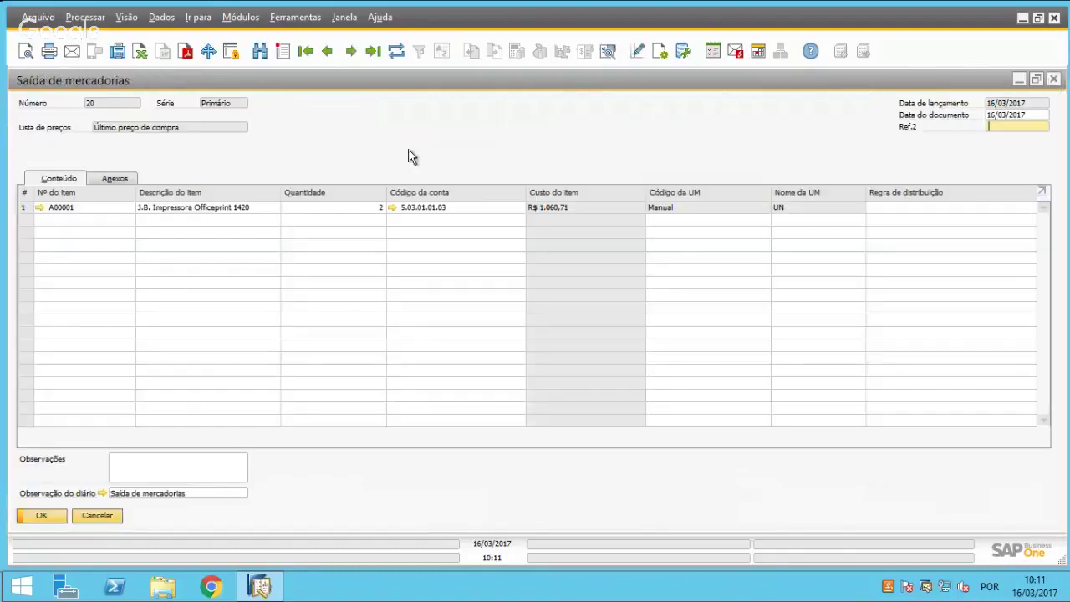
{"action": "left_click", "coordinate": [1054, 81]}
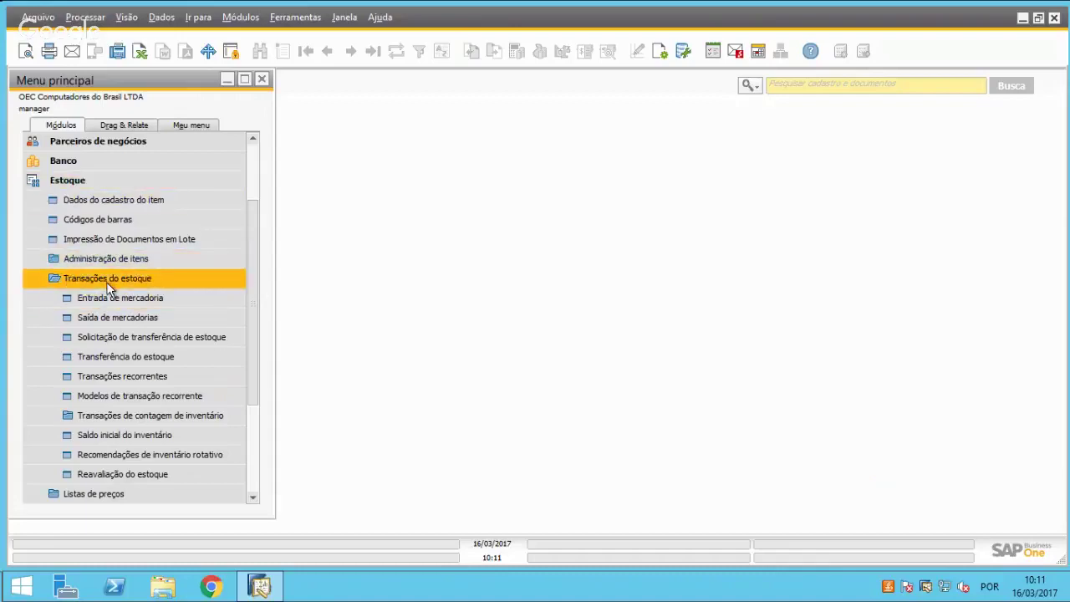
Start a stock transfer from warehouse 01 and set the destination warehouse to 02, Depósito de apoio
{"action": "left_click", "coordinate": [163, 358]}
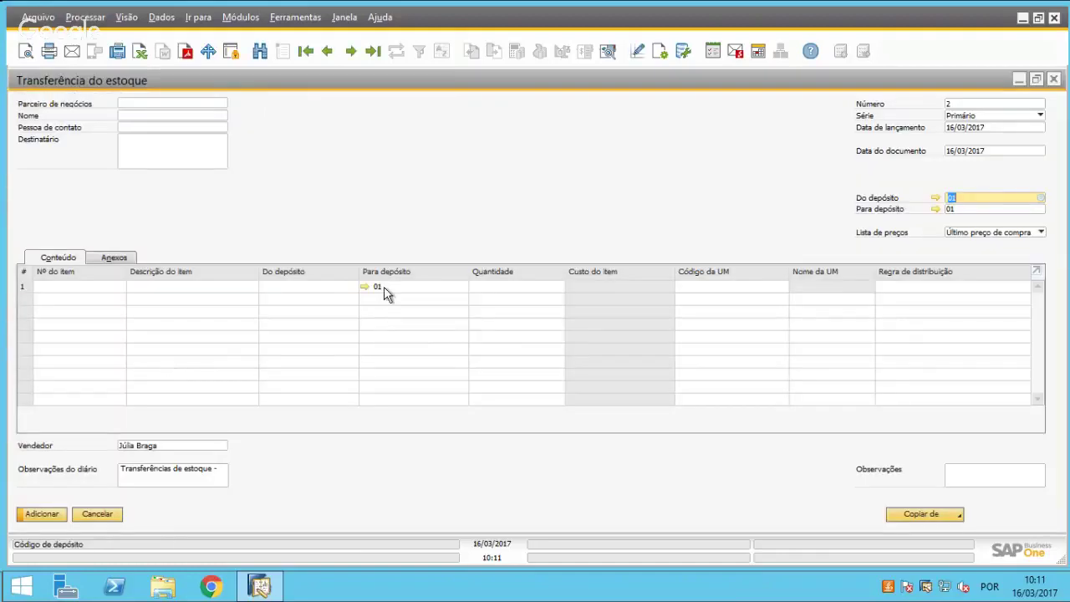
{"action": "mouse_move", "coordinate": [383, 292]}
{"action": "left_click", "coordinate": [961, 208]}
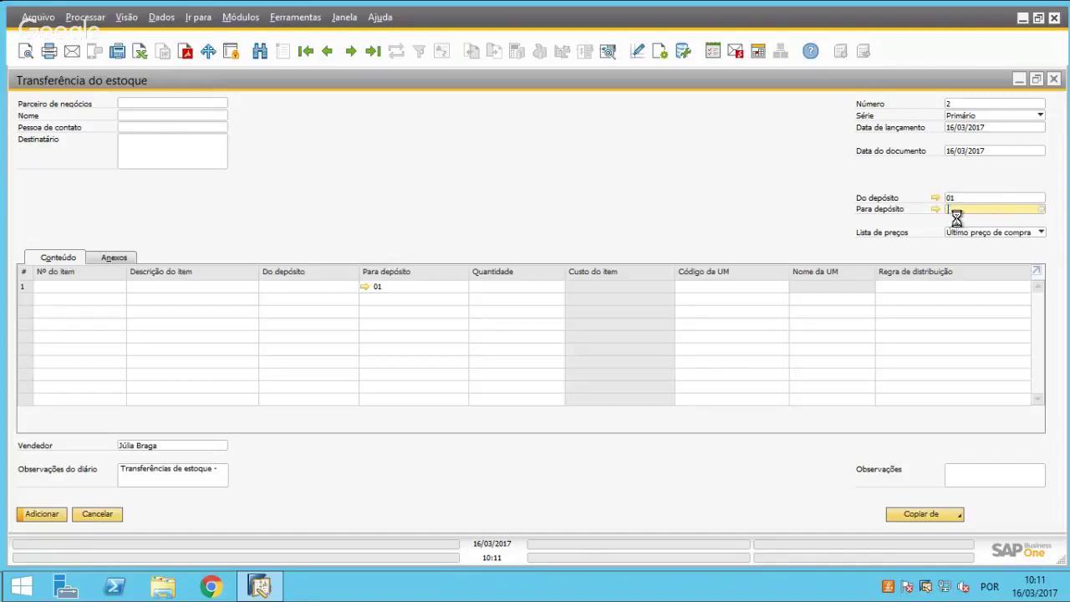
{"action": "key", "text": "Tab"}
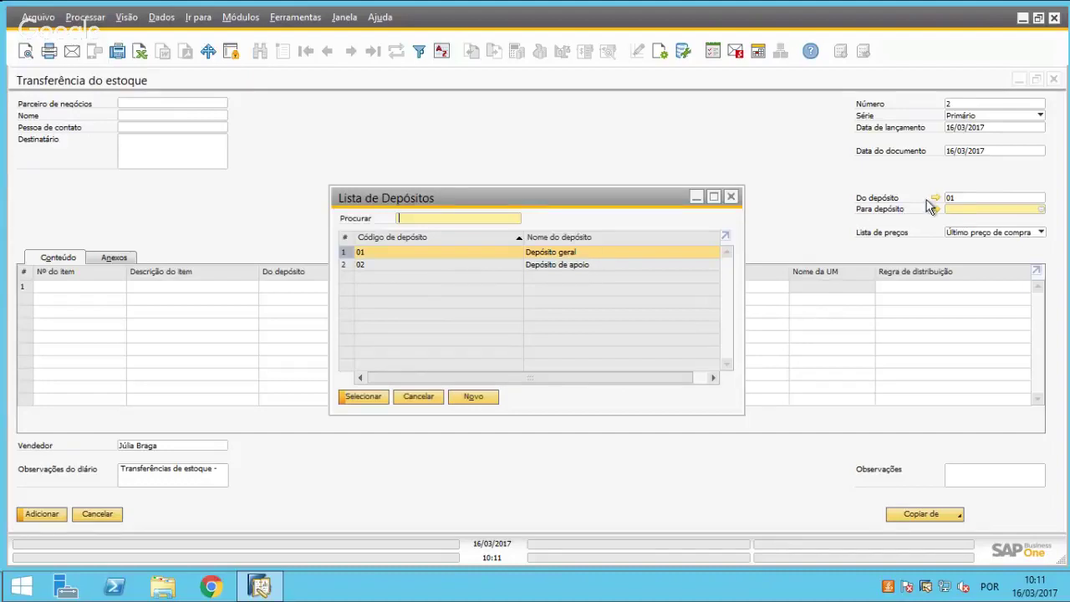
{"action": "left_click", "coordinate": [437, 265]}
{"action": "double_click", "coordinate": [450, 264]}
{"action": "key", "text": "Tab"}
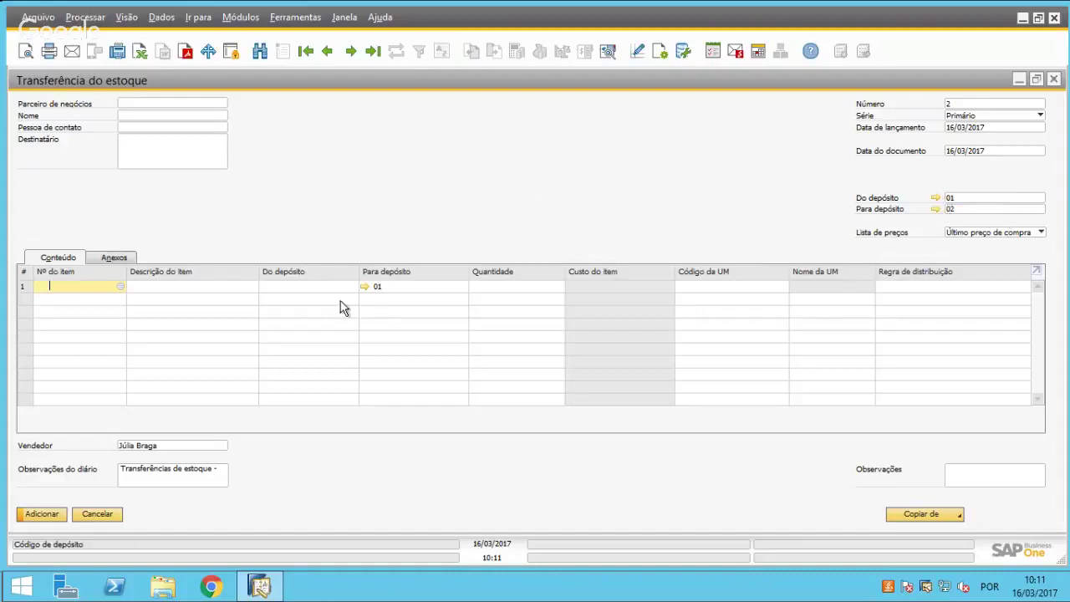
Enter item A00001 on the first transfer line and keep its warehouses 01 and 02
{"action": "left_click", "coordinate": [120, 286]}
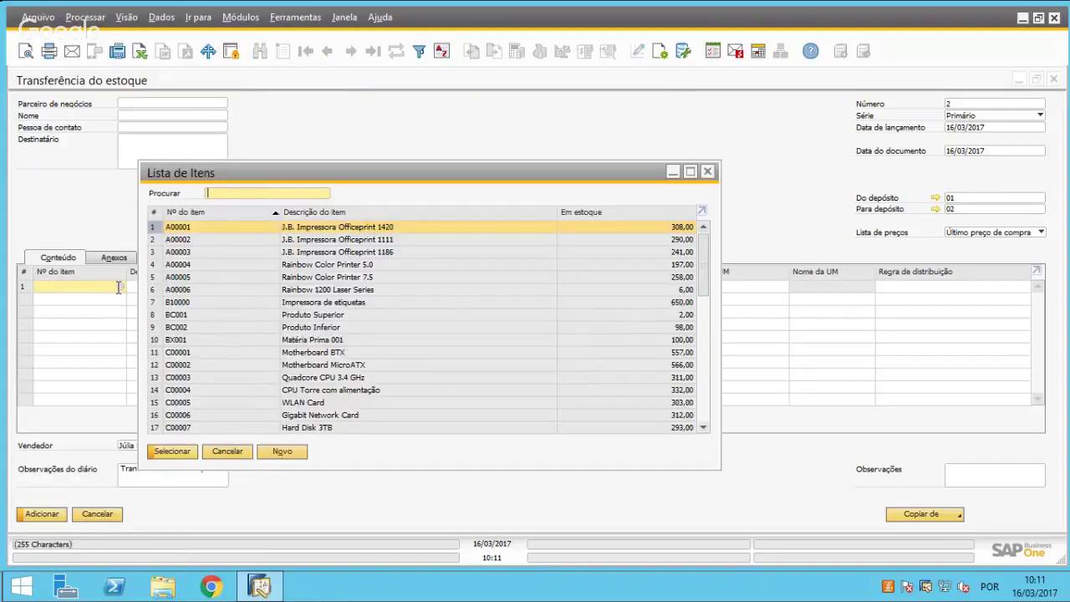
{"action": "double_click", "coordinate": [575, 227]}
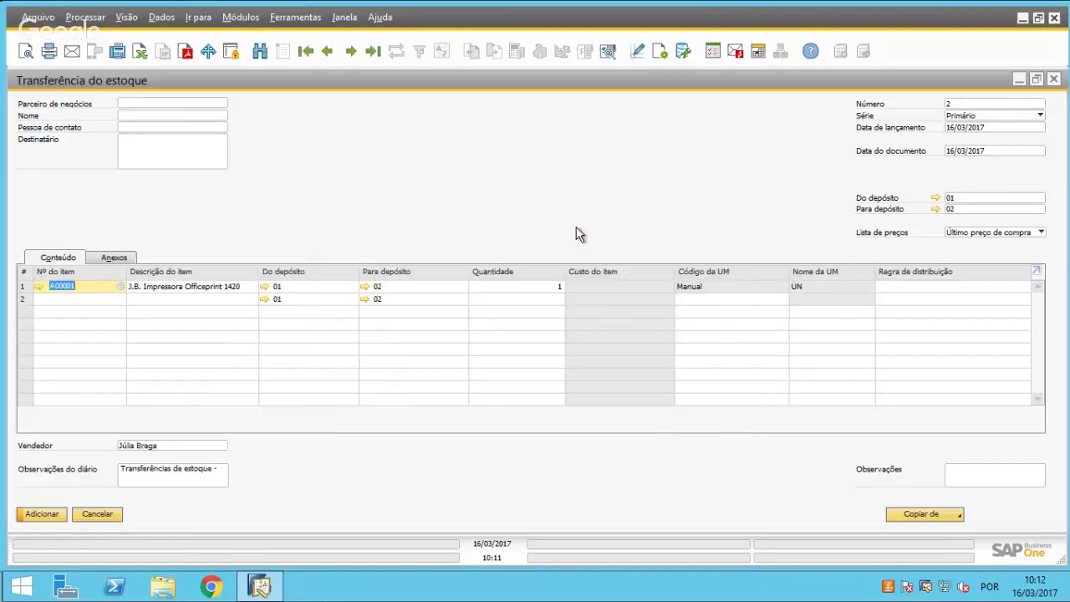
{"action": "key", "text": "Tab"}
{"action": "key", "text": "Tab"}
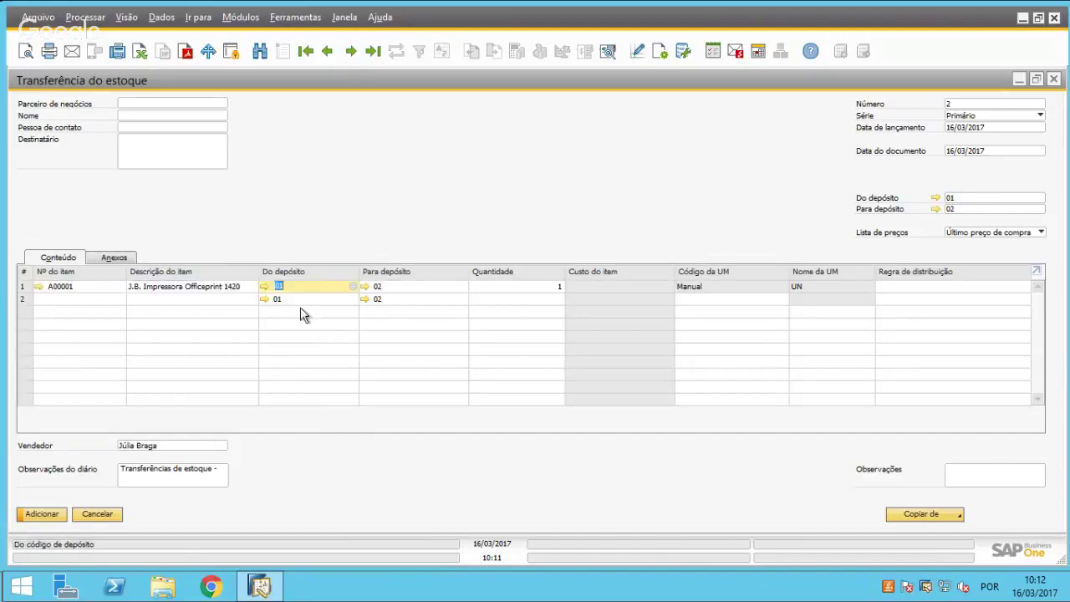
{"action": "left_click", "coordinate": [374, 286]}
{"action": "left_click", "coordinate": [500, 287]}
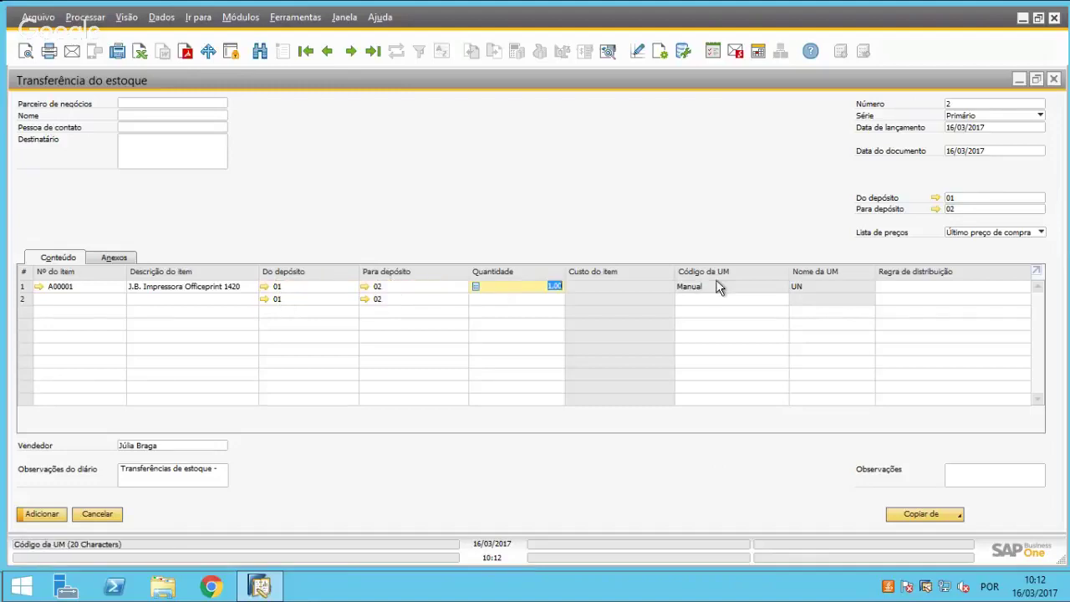
Check the item's stock per warehouse and set the transfer quantity to 8
{"action": "left_click", "coordinate": [38, 287]}
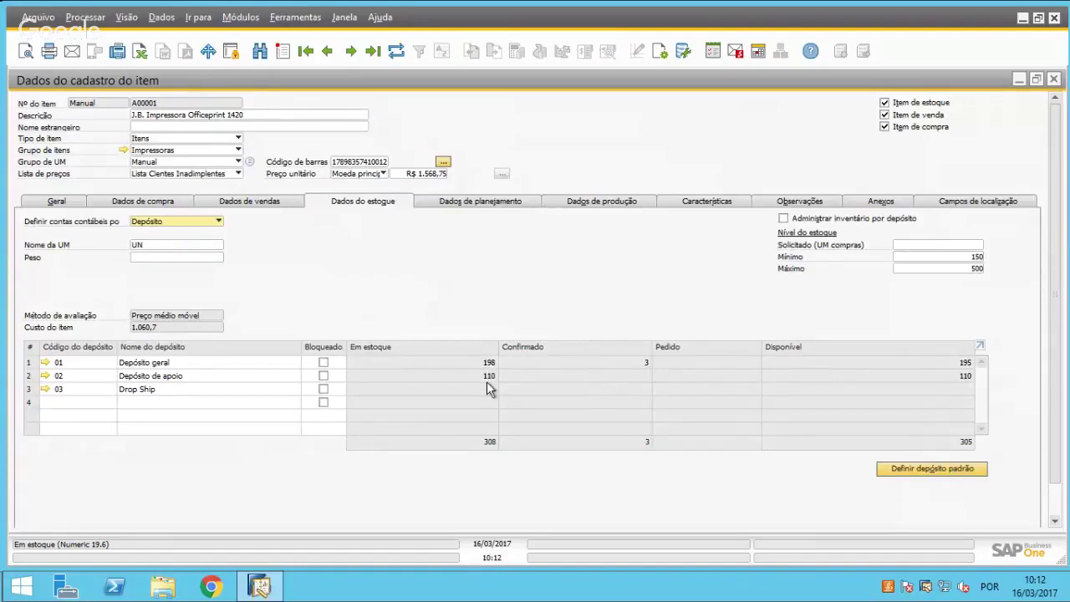
{"action": "left_click_drag", "start_coordinate": [489, 385], "coordinate": [488, 376]}
{"action": "type", "text": "8"}
{"action": "key", "text": "Tab"}
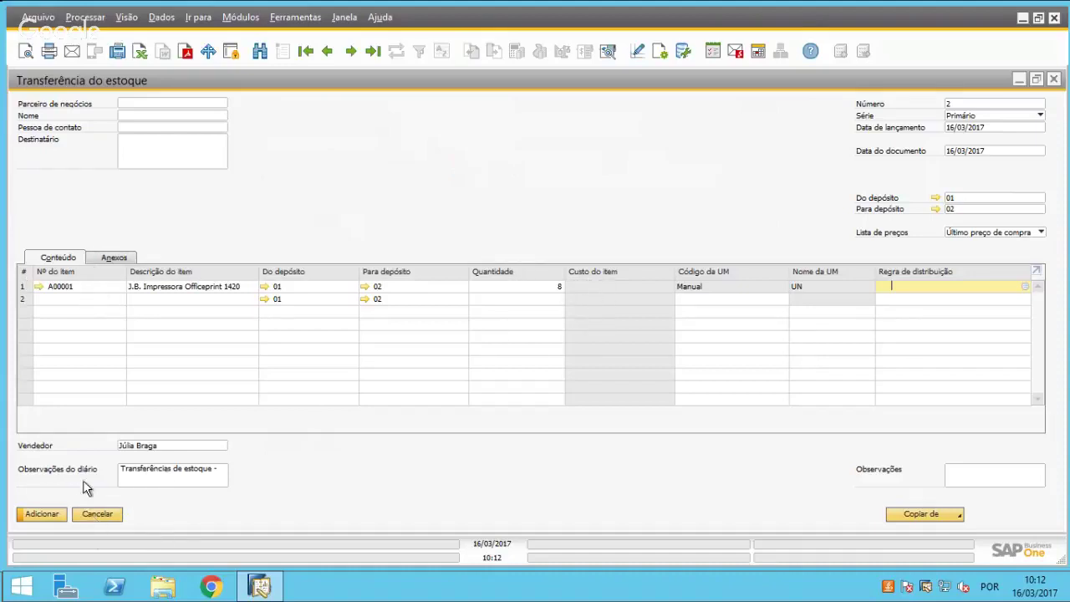
Add the stock transfer, confirm its posting, and display the last transfer record
{"action": "left_click", "coordinate": [40, 517]}
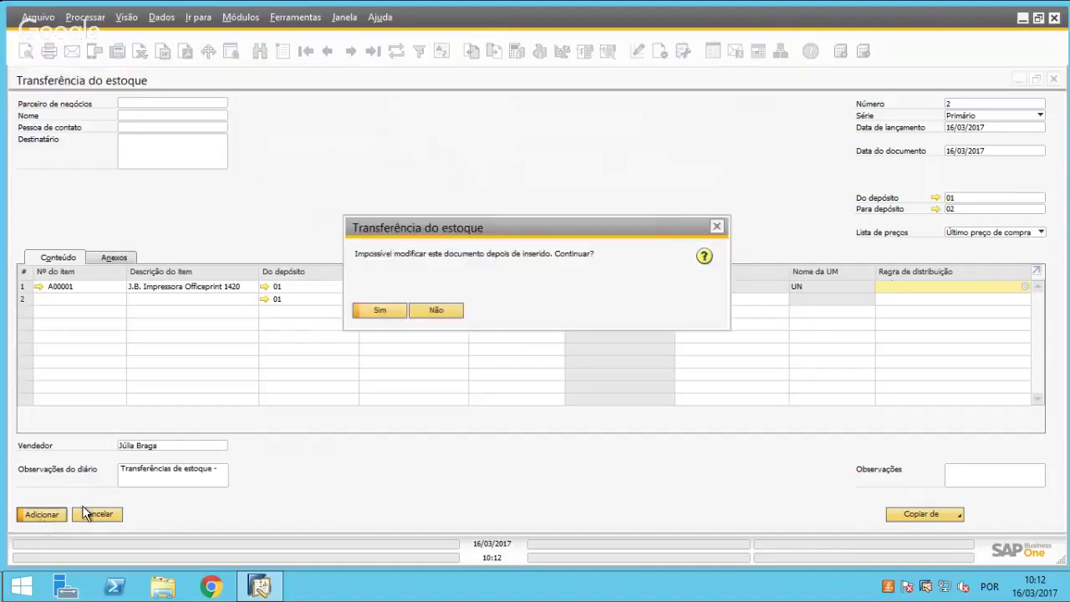
{"action": "left_click", "coordinate": [389, 312]}
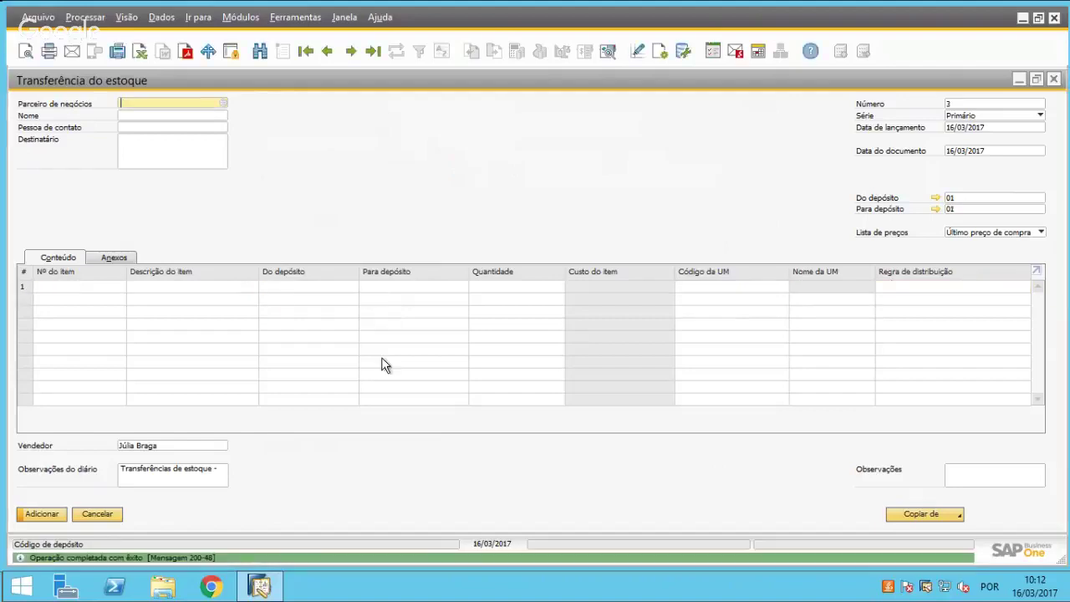
{"action": "left_click", "coordinate": [373, 51]}
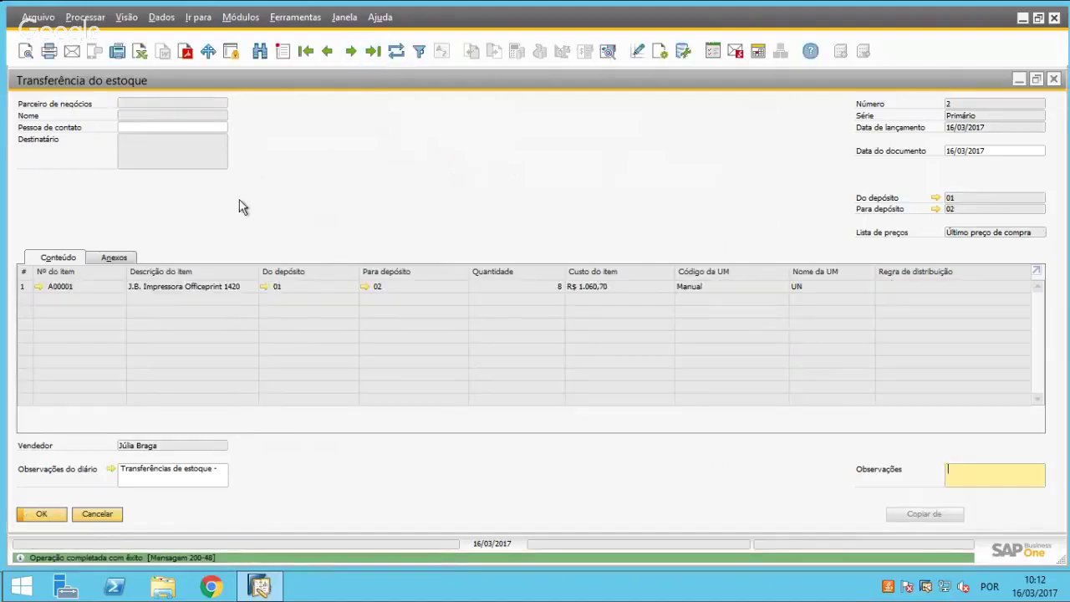
Examine the debit and credit accounts in the stock transfer's journal entry and return to the transfer
{"action": "right_click", "coordinate": [314, 194]}
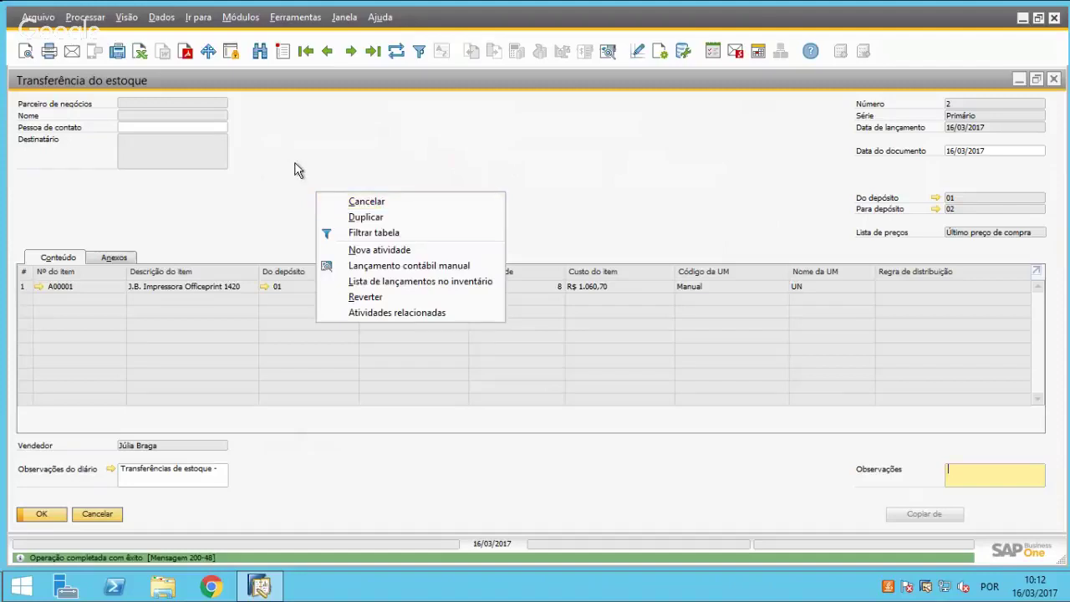
{"action": "left_click", "coordinate": [421, 153]}
{"action": "right_click", "coordinate": [494, 143]}
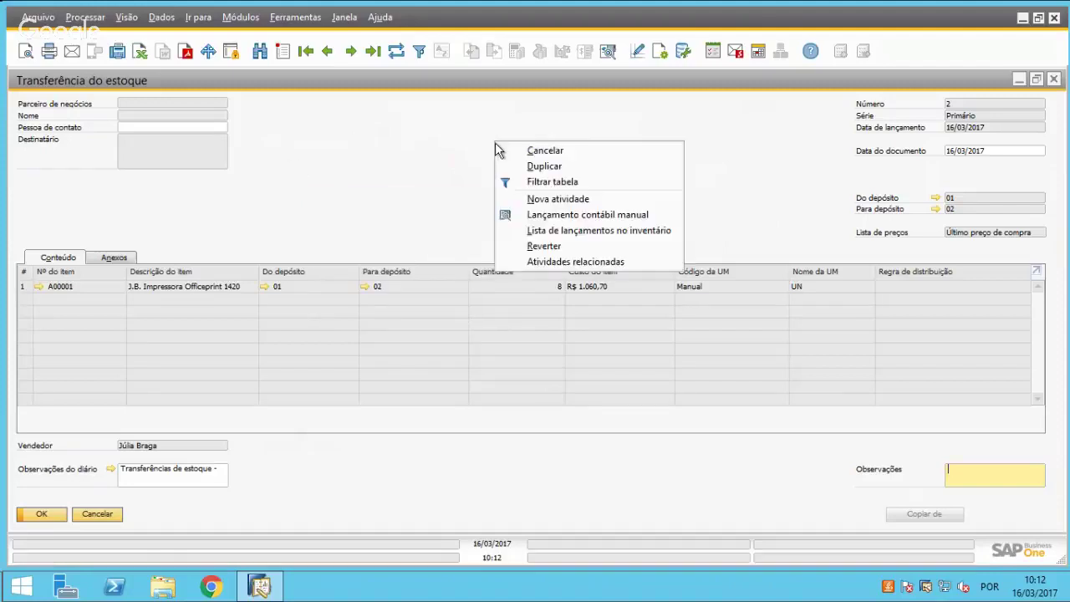
{"action": "left_click", "coordinate": [571, 215]}
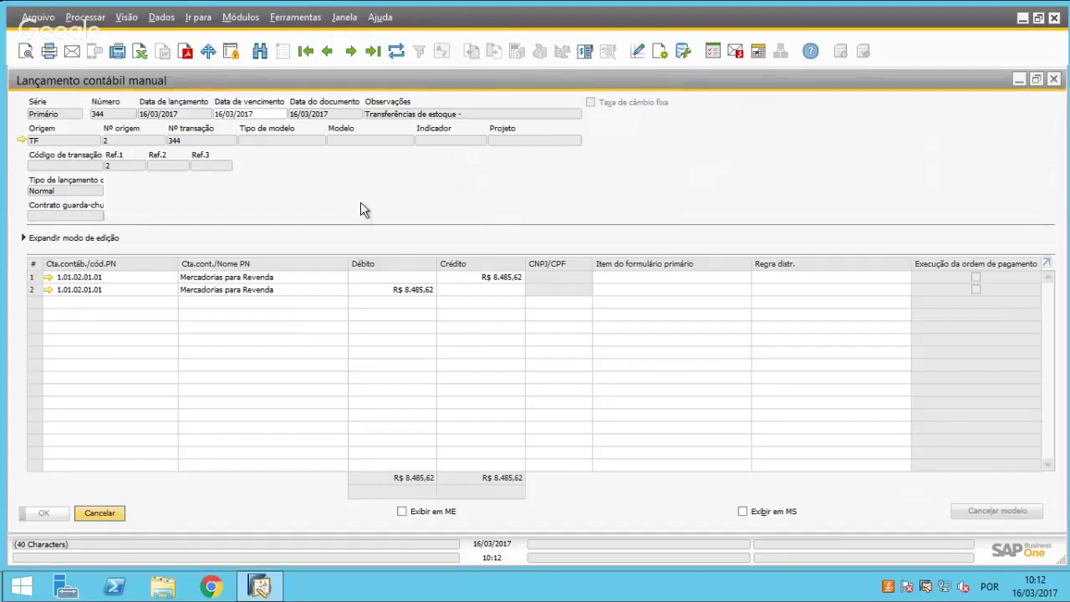
{"action": "left_click", "coordinate": [97, 513]}
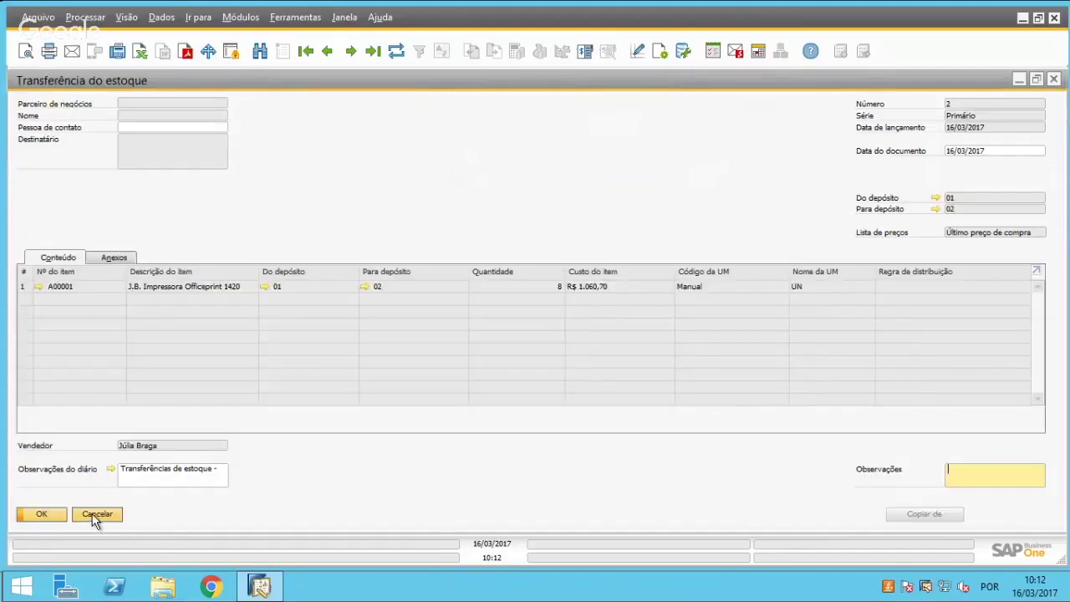
Check item A00001's stock per warehouse in its master data and examine its inventory posting list for the transfer's movements
{"action": "left_click", "coordinate": [37, 287]}
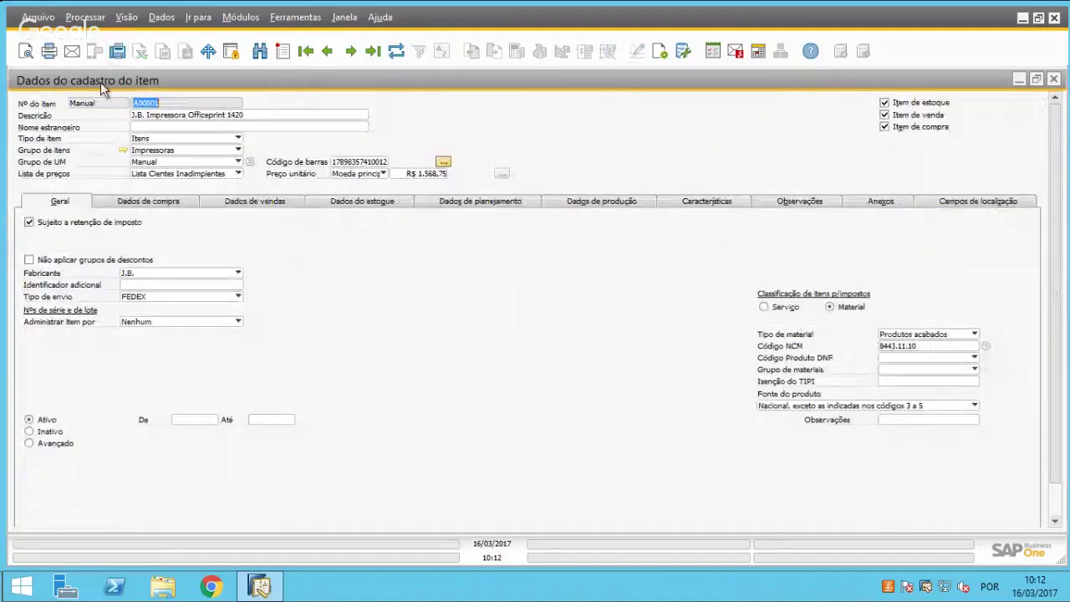
{"action": "left_click", "coordinate": [391, 206]}
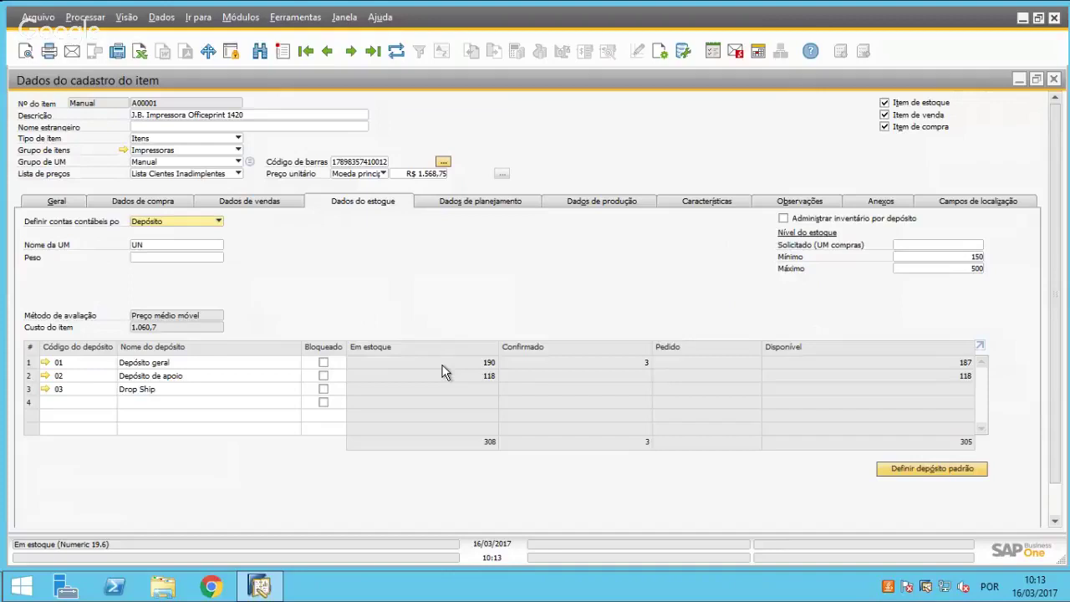
{"action": "right_click", "coordinate": [494, 232]}
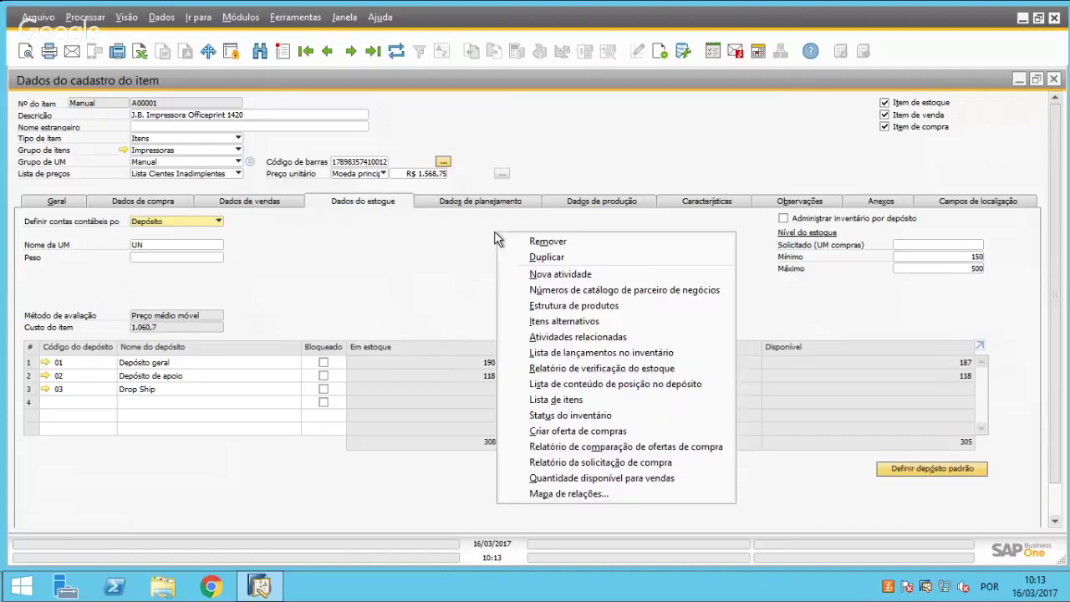
{"action": "left_click", "coordinate": [611, 354]}
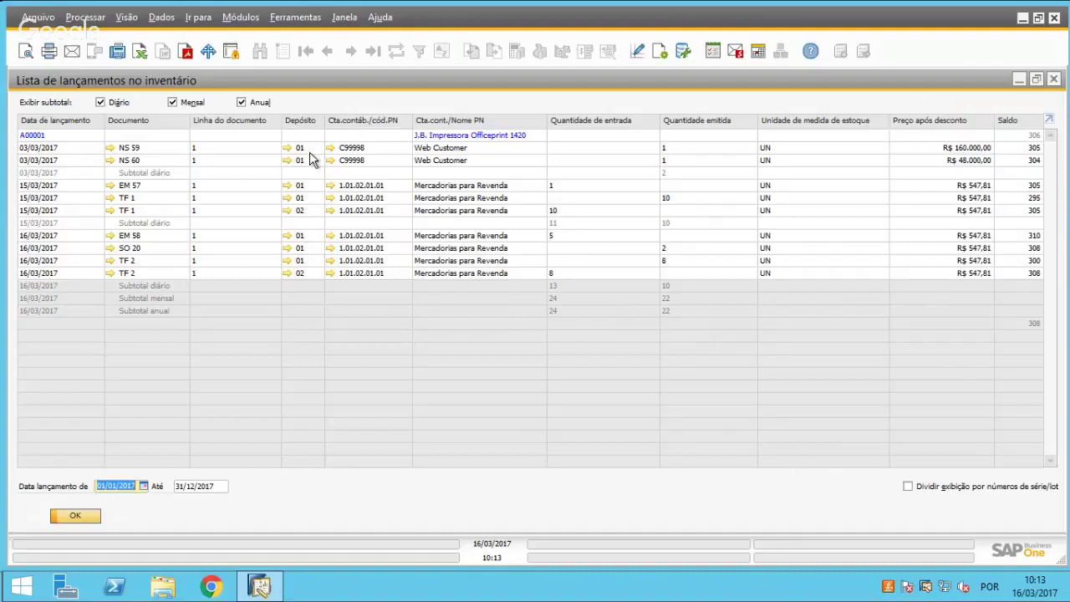
{"action": "mouse_move", "coordinate": [306, 267]}
{"action": "left_click", "coordinate": [75, 518]}
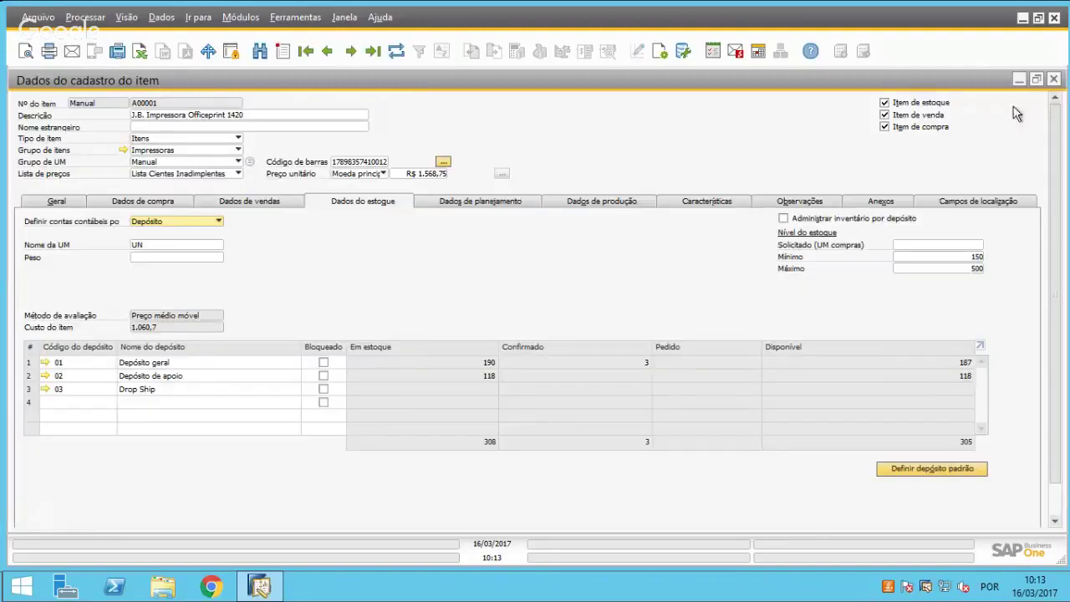
Close the item master data and the stock transfer, and select the goods receipt entry among the inventory transactions
{"action": "left_click", "coordinate": [1053, 80]}
{"action": "left_click", "coordinate": [1053, 81]}
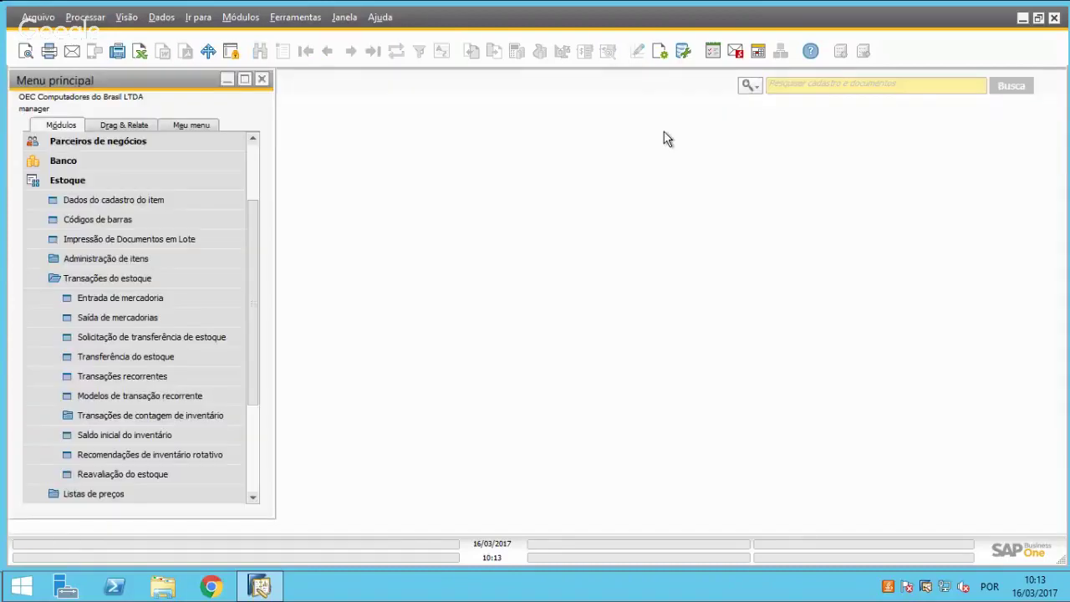
{"action": "left_click", "coordinate": [98, 299]}
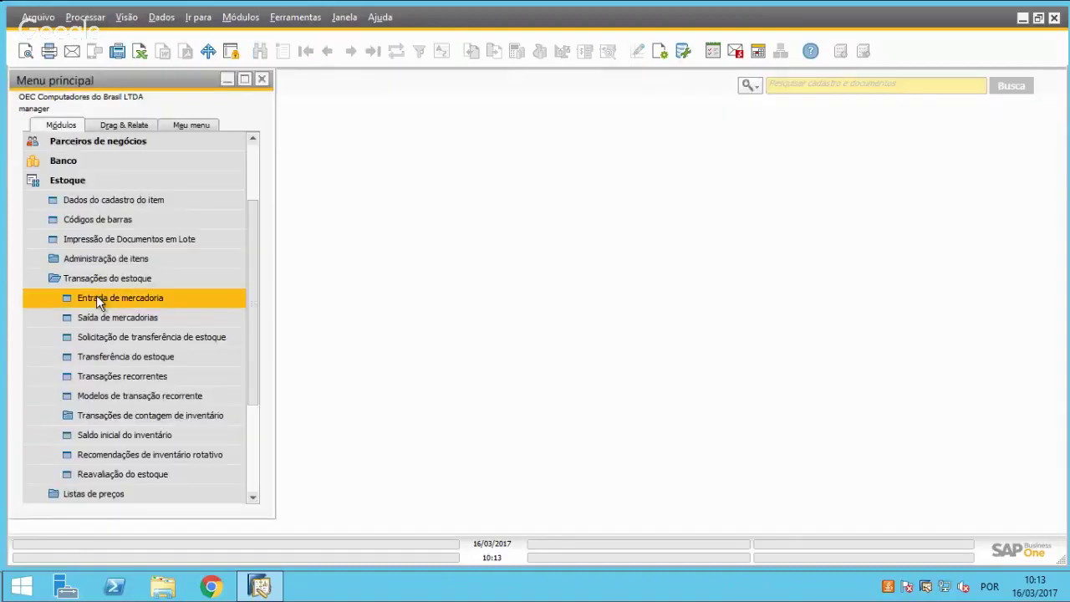